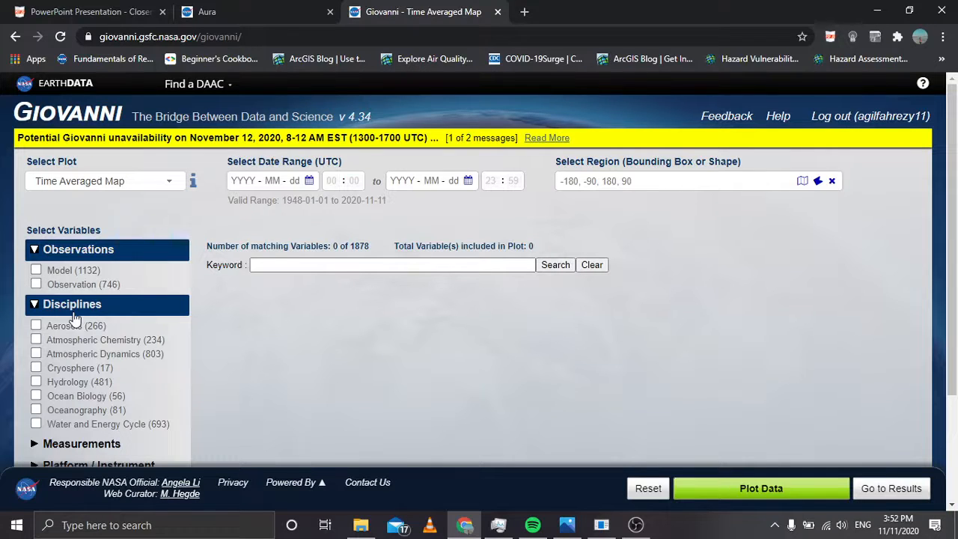
Set the plot type to Time Averaged Map
{"action": "scroll", "coordinate": [77, 332], "scroll_direction": "down", "scroll_amount": 2}
{"action": "scroll", "coordinate": [145, 307], "scroll_direction": "up", "scroll_amount": 2}
{"action": "left_click", "coordinate": [130, 186]}
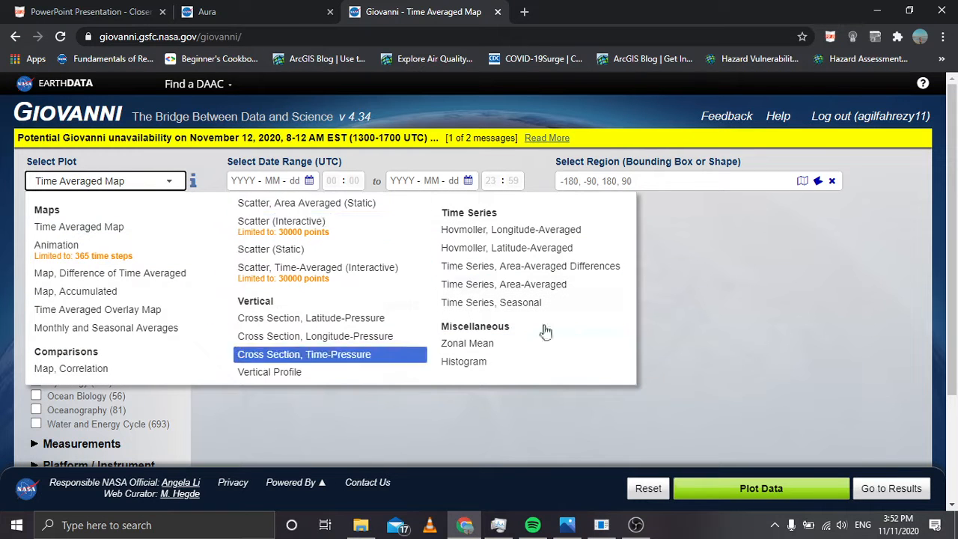
{"action": "left_click", "coordinate": [88, 233]}
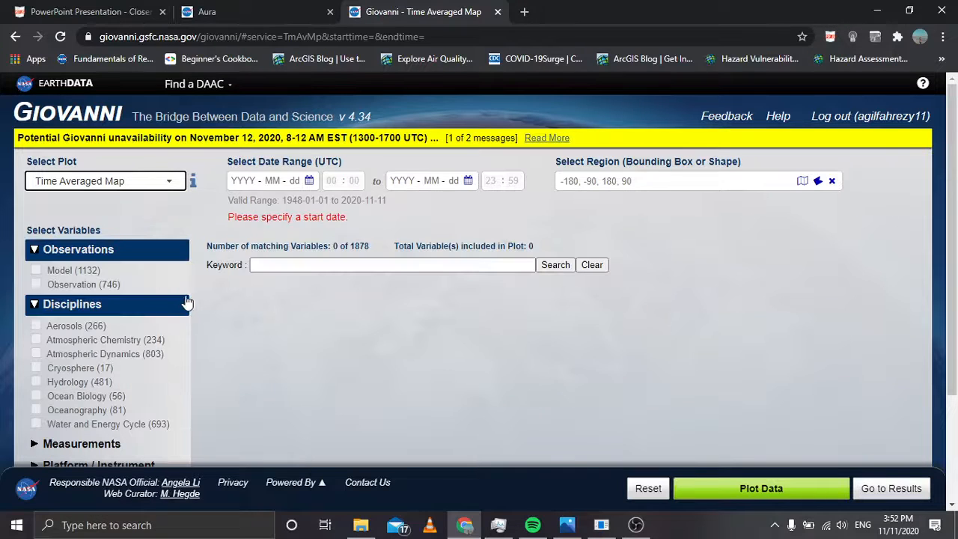
Set the start date of the date range to 2019-12-01
{"action": "left_click", "coordinate": [308, 181]}
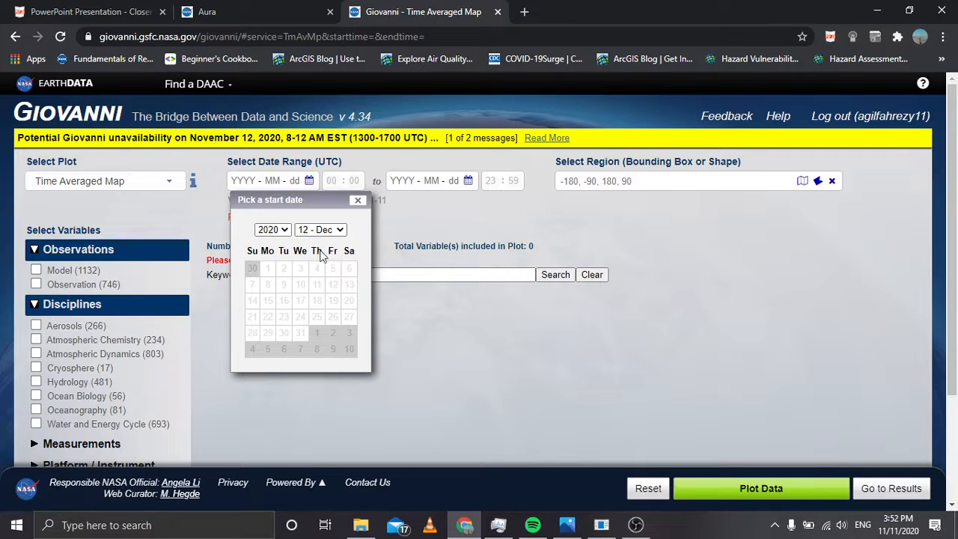
{"action": "left_click", "coordinate": [271, 230]}
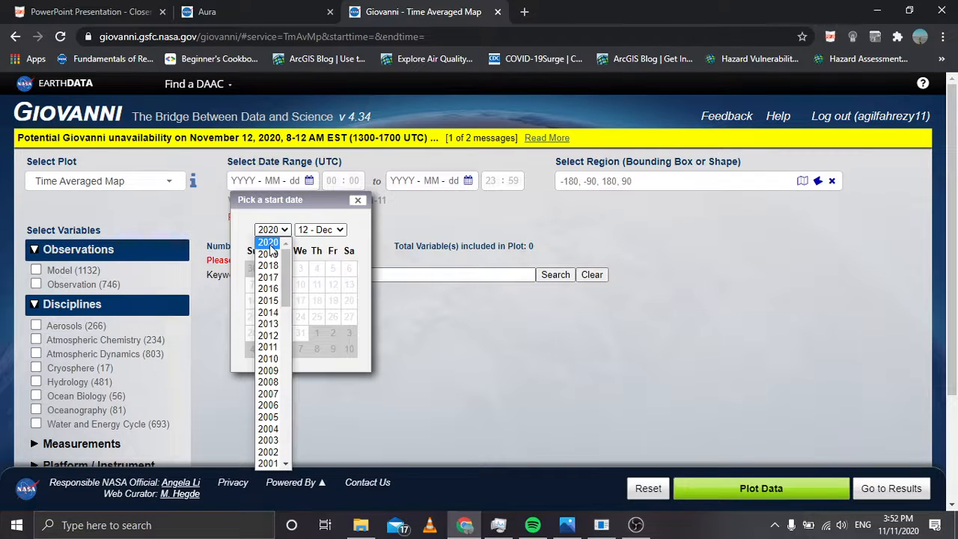
{"action": "left_click", "coordinate": [267, 254]}
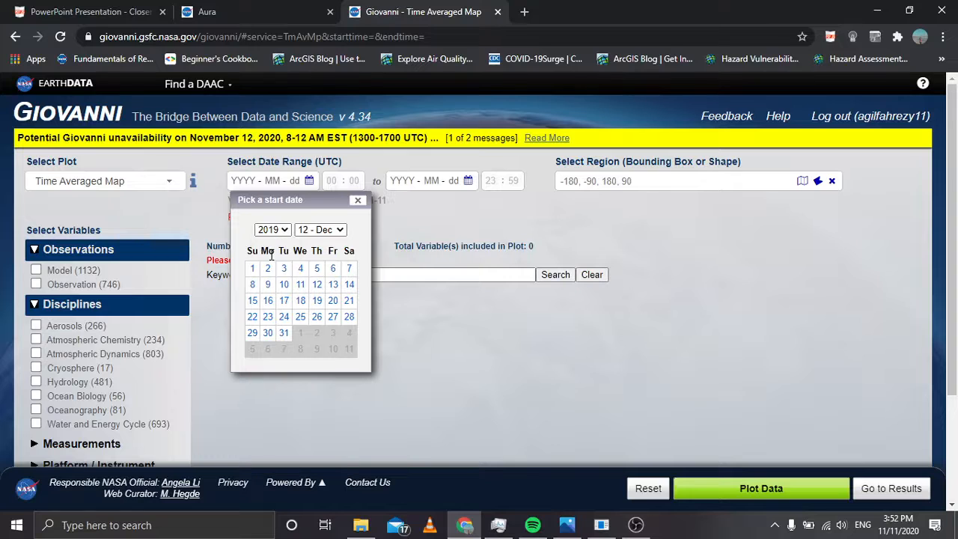
{"action": "left_click", "coordinate": [320, 229]}
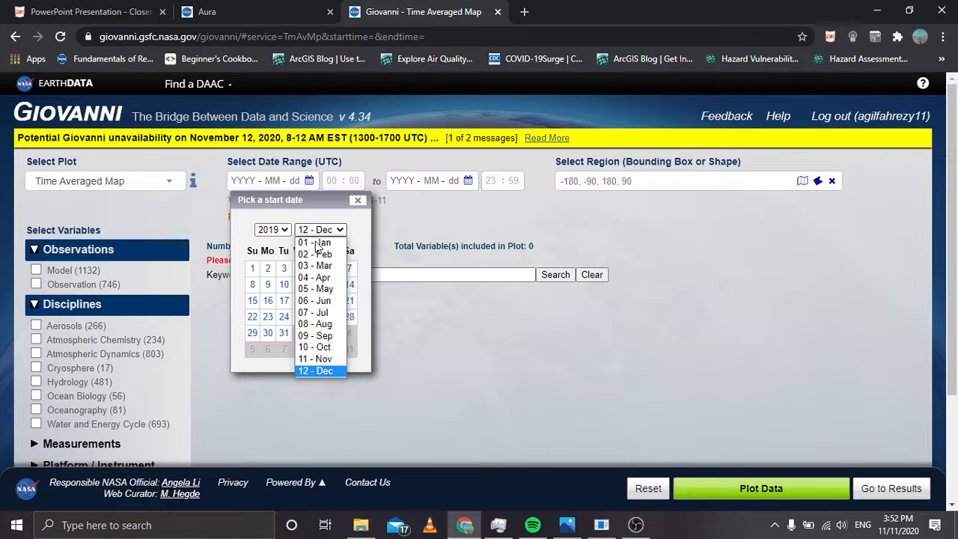
{"action": "left_click", "coordinate": [308, 370]}
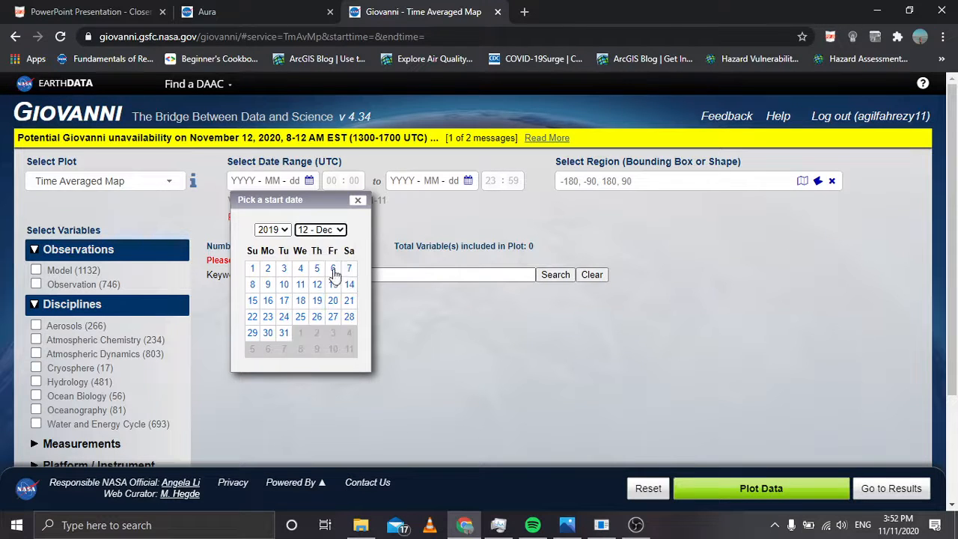
{"action": "left_click", "coordinate": [253, 270]}
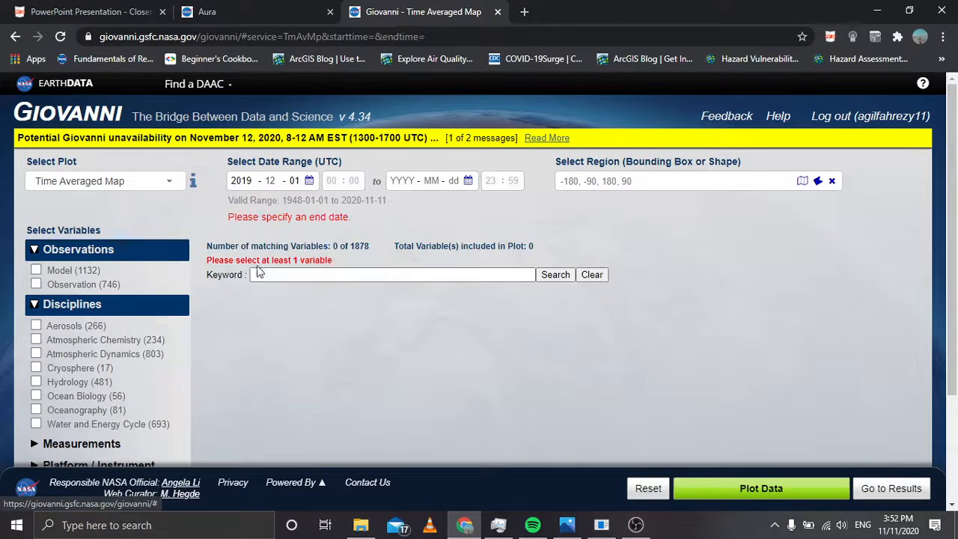
Set the end date of the date range to 2019-12-31
{"action": "left_click", "coordinate": [467, 181]}
{"action": "left_click", "coordinate": [431, 229]}
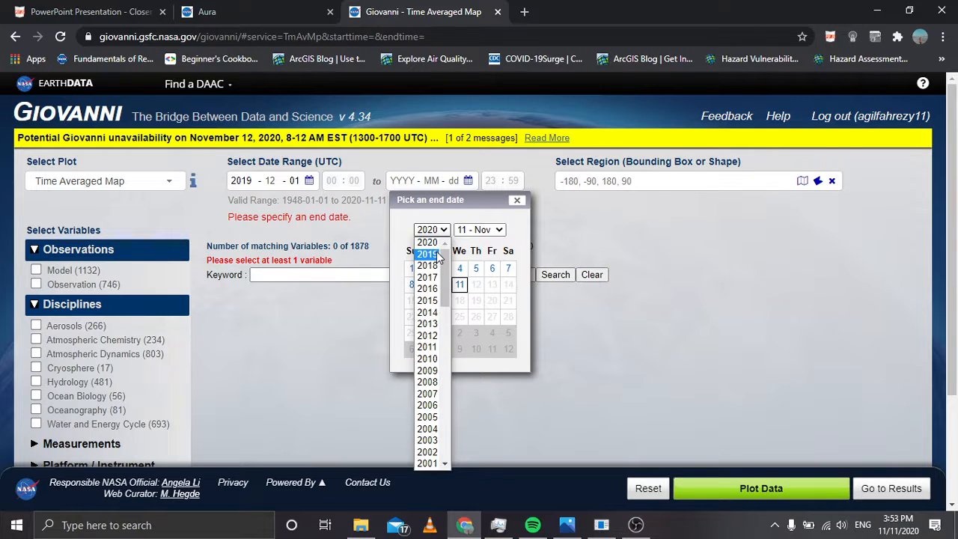
{"action": "left_click", "coordinate": [439, 256]}
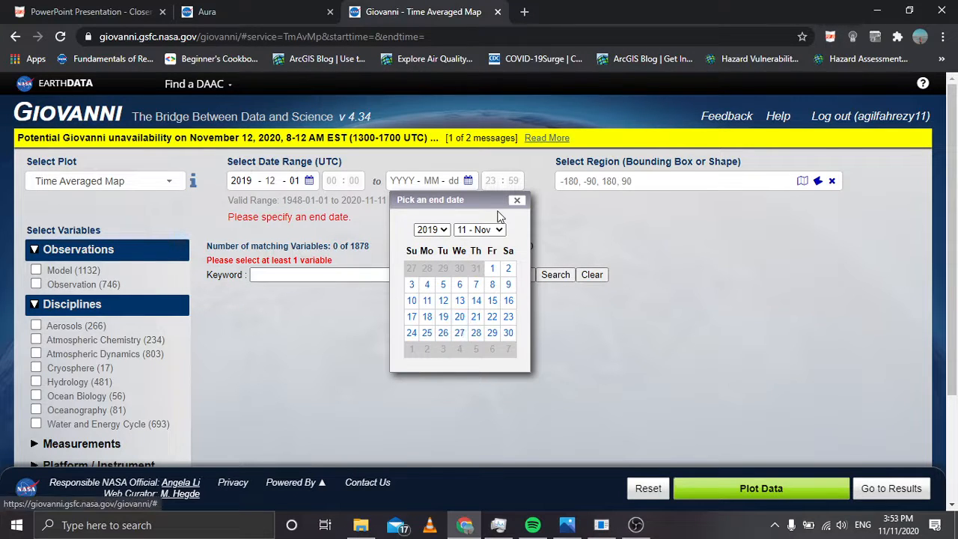
{"action": "left_click", "coordinate": [479, 229]}
{"action": "left_click", "coordinate": [489, 372]}
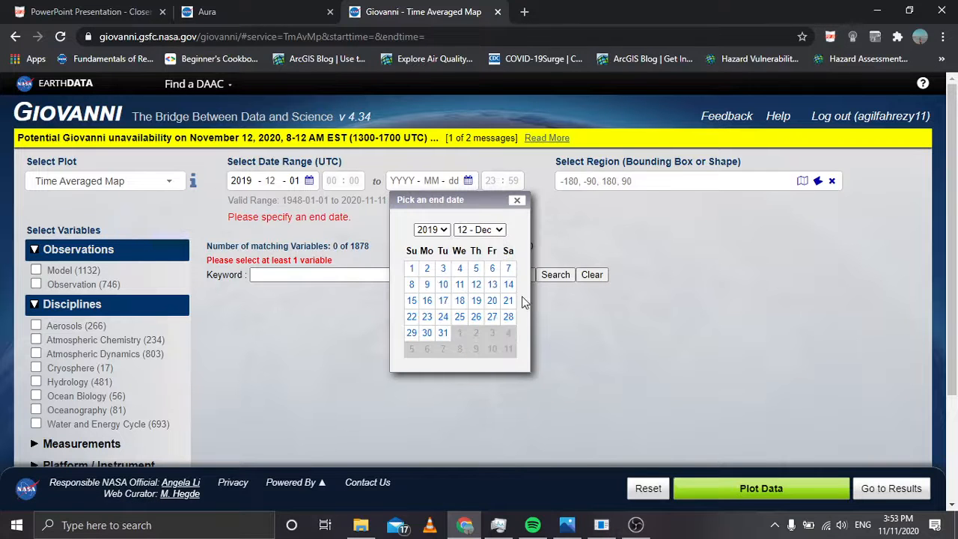
{"action": "left_click", "coordinate": [443, 333]}
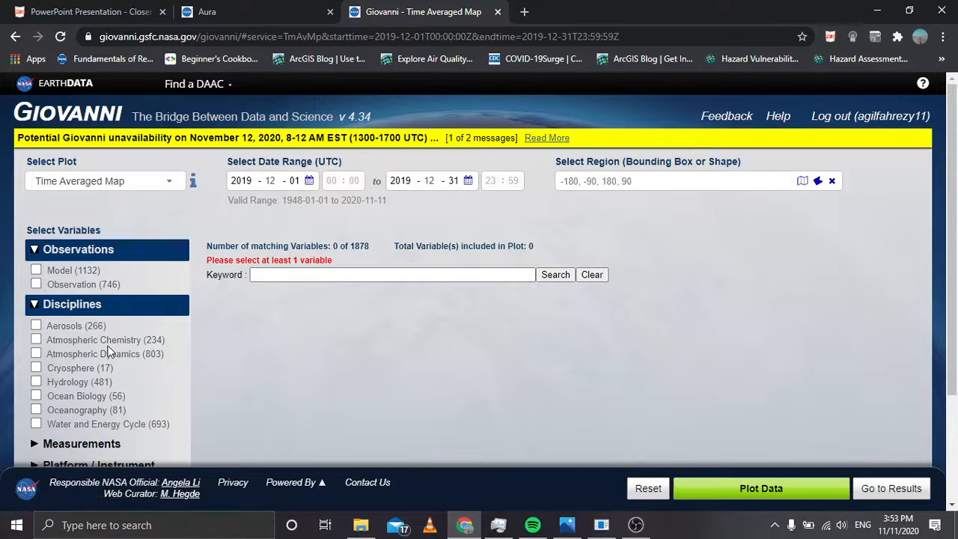
Filter the available variables by the NO2 measurement
{"action": "scroll", "coordinate": [113, 357], "scroll_direction": "down", "scroll_amount": 2}
{"action": "left_click", "coordinate": [82, 296]}
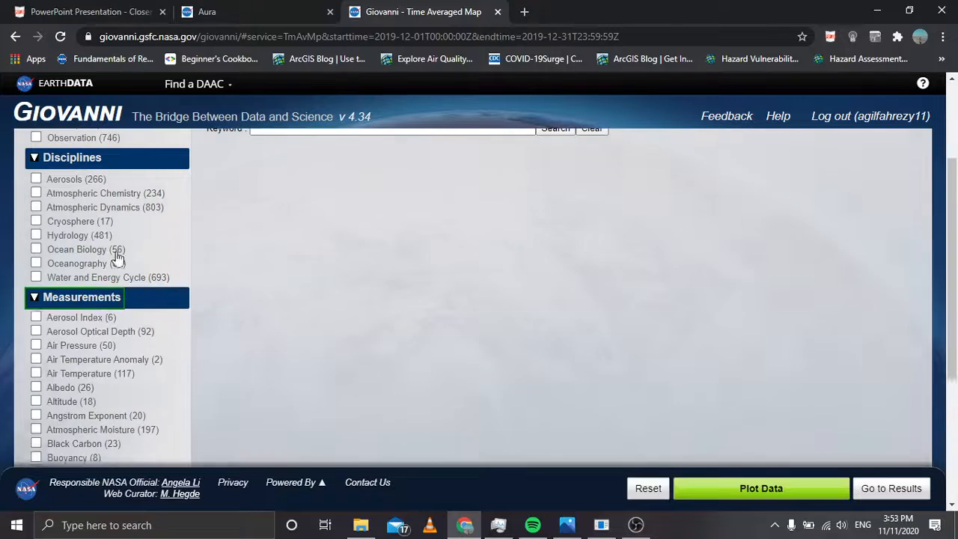
{"action": "scroll", "coordinate": [119, 322], "scroll_direction": "down", "scroll_amount": 2}
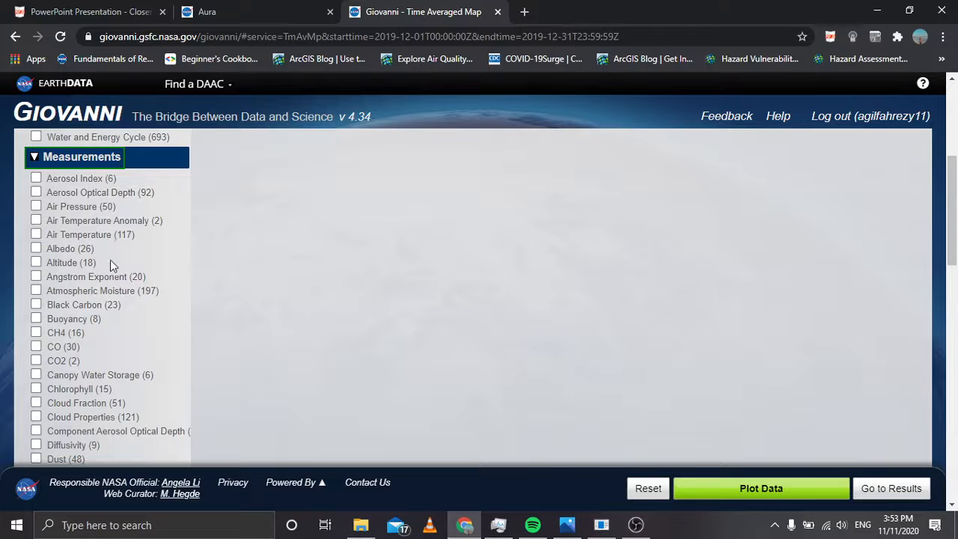
{"action": "scroll", "coordinate": [110, 271], "scroll_direction": "down", "scroll_amount": 5}
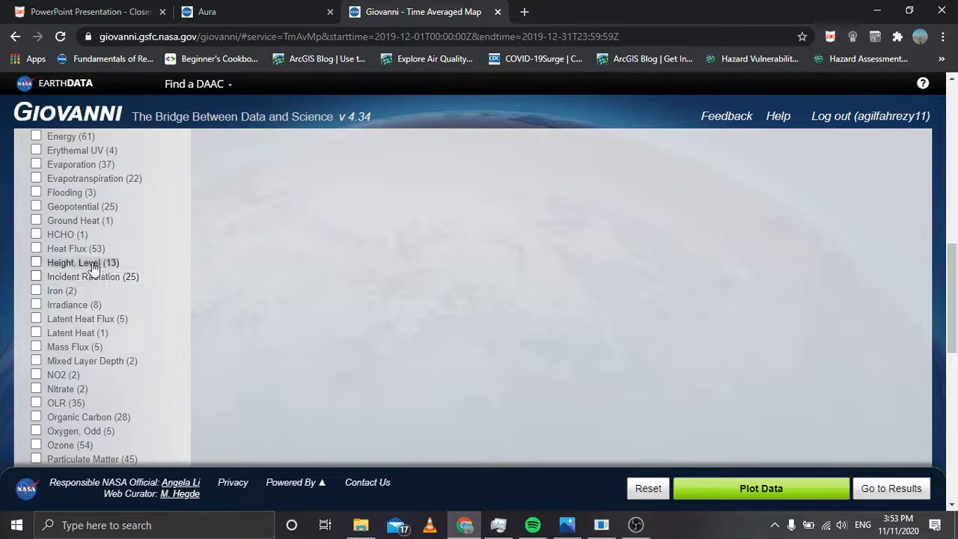
{"action": "scroll", "coordinate": [90, 295], "scroll_direction": "down", "scroll_amount": 1}
{"action": "left_click", "coordinate": [36, 304]}
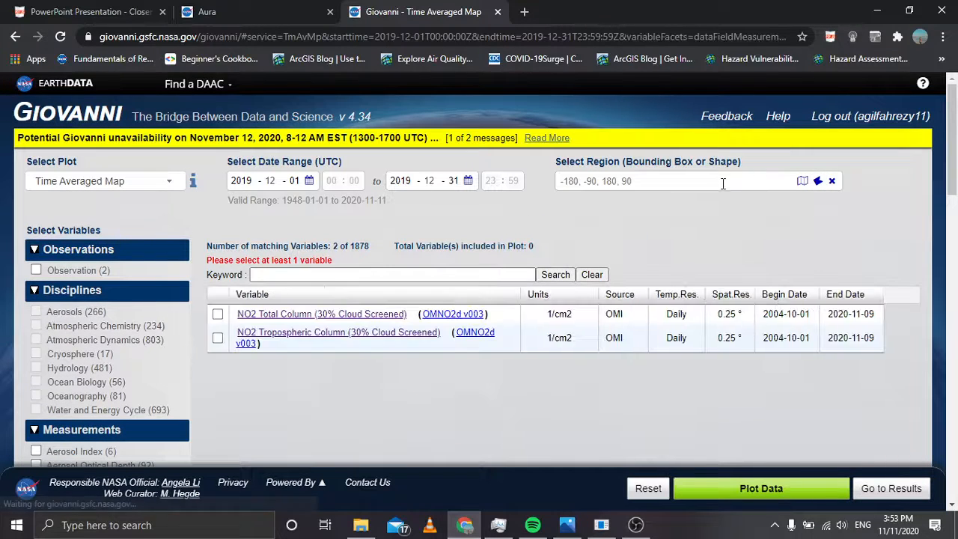
Draw a bounding-box region over western Indonesia spanning about 93.16, -9.40 to 117.69, 5.80, and close the region map
{"action": "left_click", "coordinate": [802, 180]}
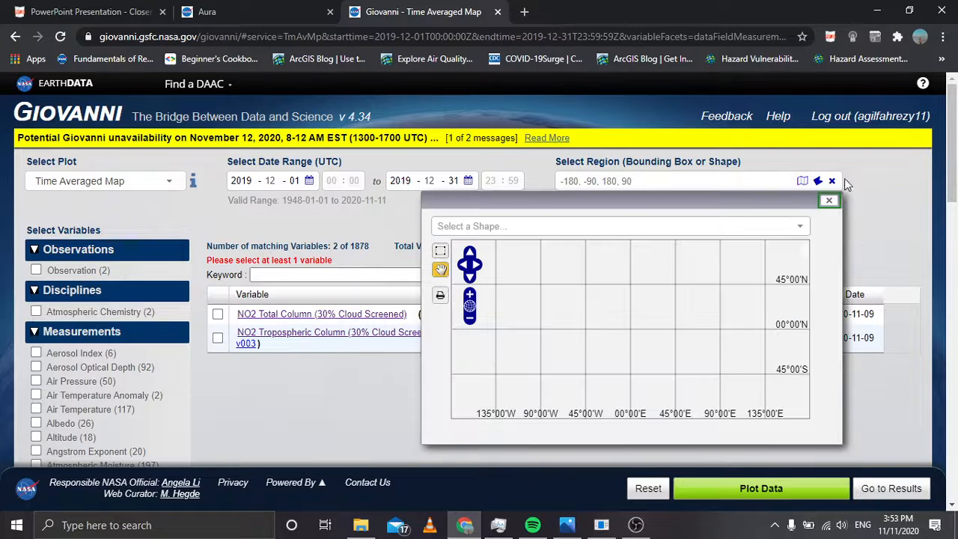
{"action": "left_click", "coordinate": [441, 250]}
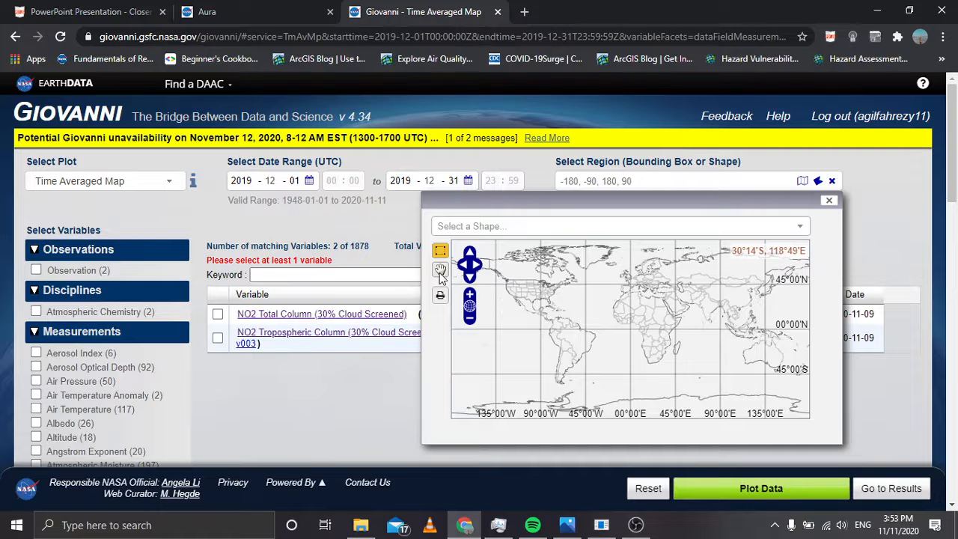
{"action": "left_click", "coordinate": [440, 271]}
{"action": "scroll", "coordinate": [744, 321], "scroll_direction": "up", "scroll_amount": 2}
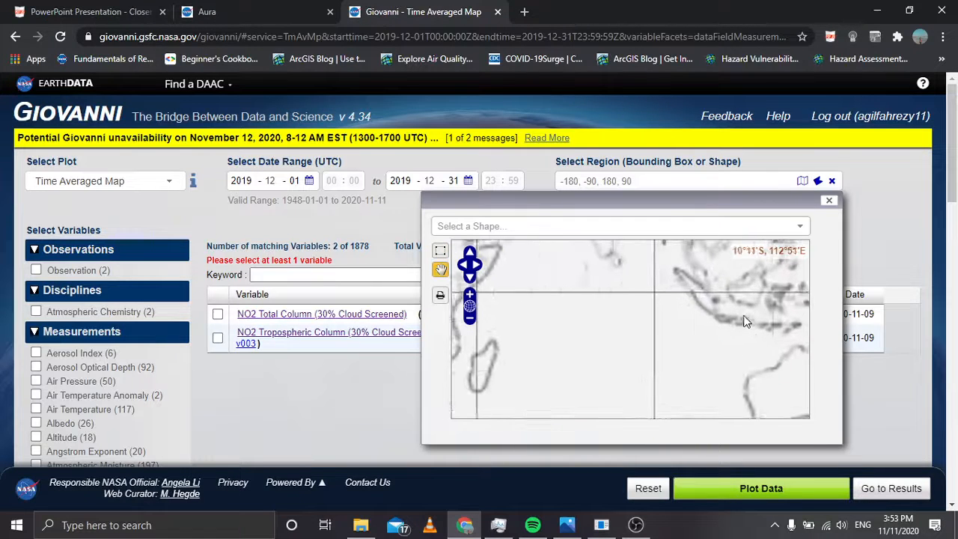
{"action": "left_click_drag", "start_coordinate": [742, 289], "coordinate": [642, 318]}
{"action": "scroll", "coordinate": [680, 319], "scroll_direction": "up", "scroll_amount": 1}
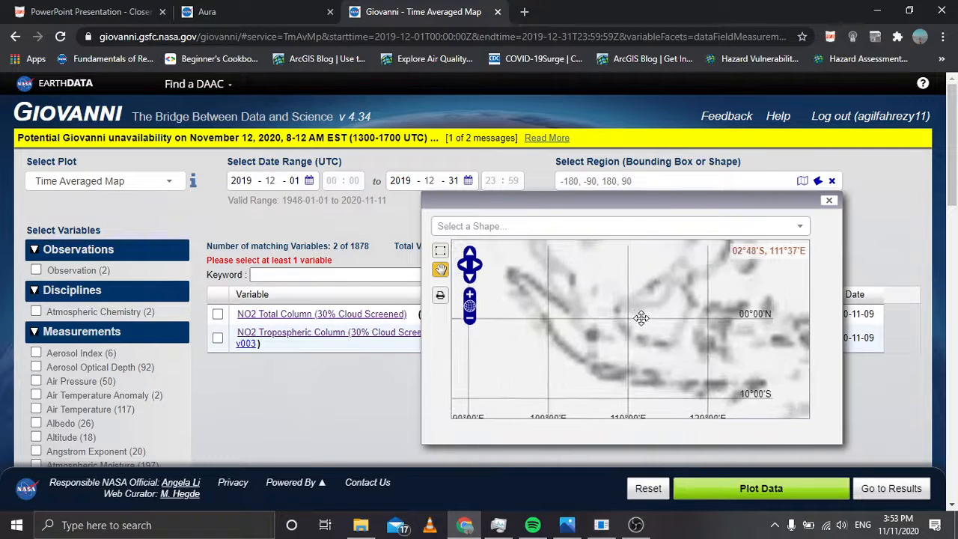
{"action": "left_click", "coordinate": [440, 253]}
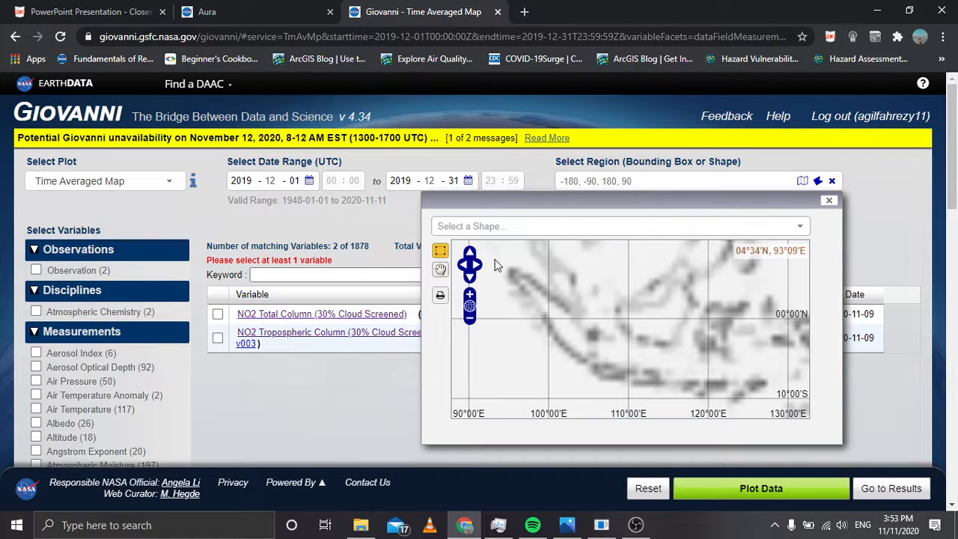
{"action": "left_click_drag", "start_coordinate": [494, 265], "coordinate": [704, 369]}
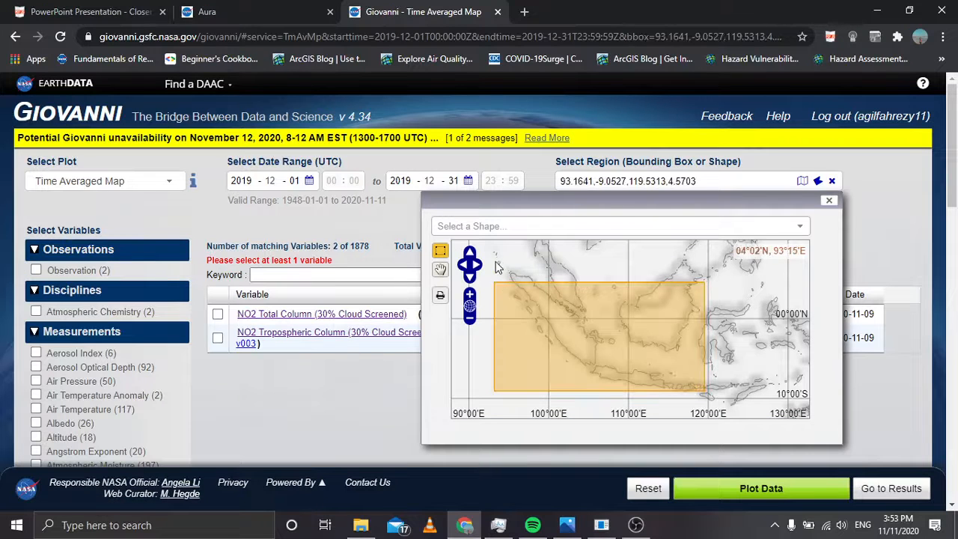
{"action": "left_click_drag", "start_coordinate": [496, 273], "coordinate": [538, 319]}
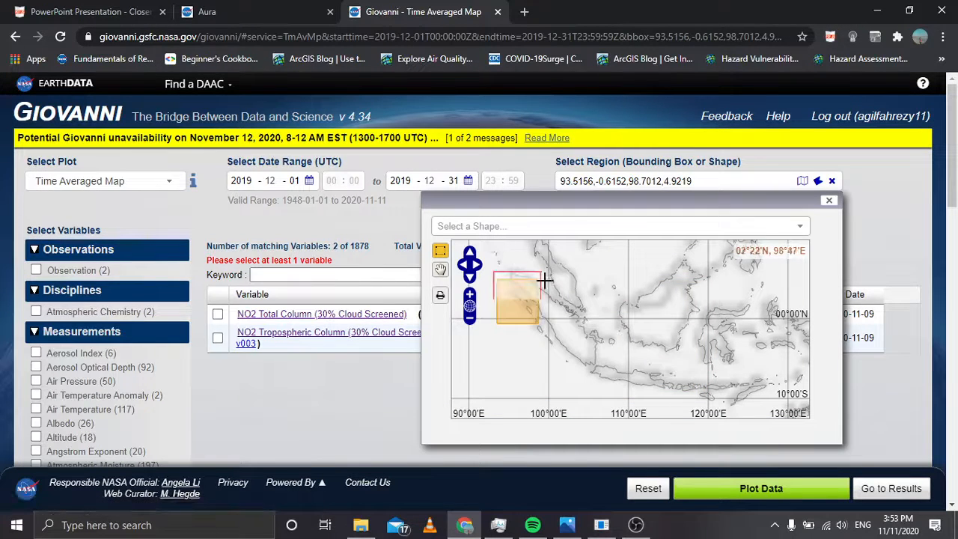
{"action": "left_click_drag", "start_coordinate": [544, 281], "coordinate": [689, 369]}
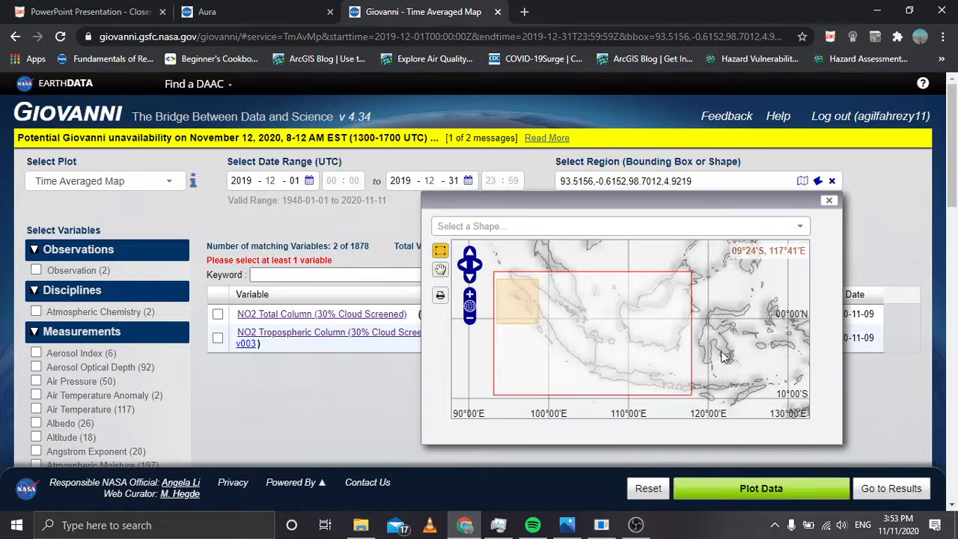
{"action": "left_click", "coordinate": [828, 200]}
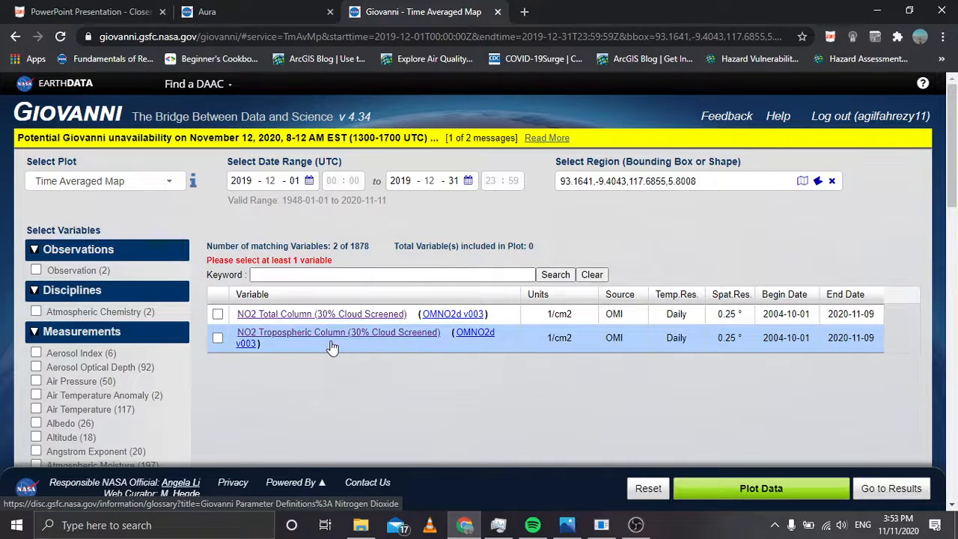
Plot the NO2 Tropospheric Column (30% Cloud Screened) variable and open the download format options of the resulting map
{"action": "left_click", "coordinate": [219, 339]}
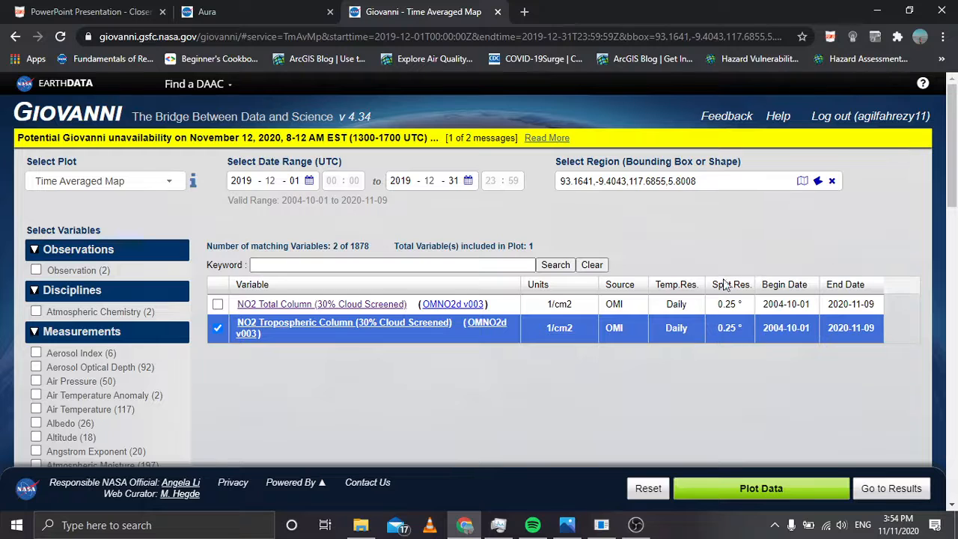
{"action": "left_click", "coordinate": [822, 491]}
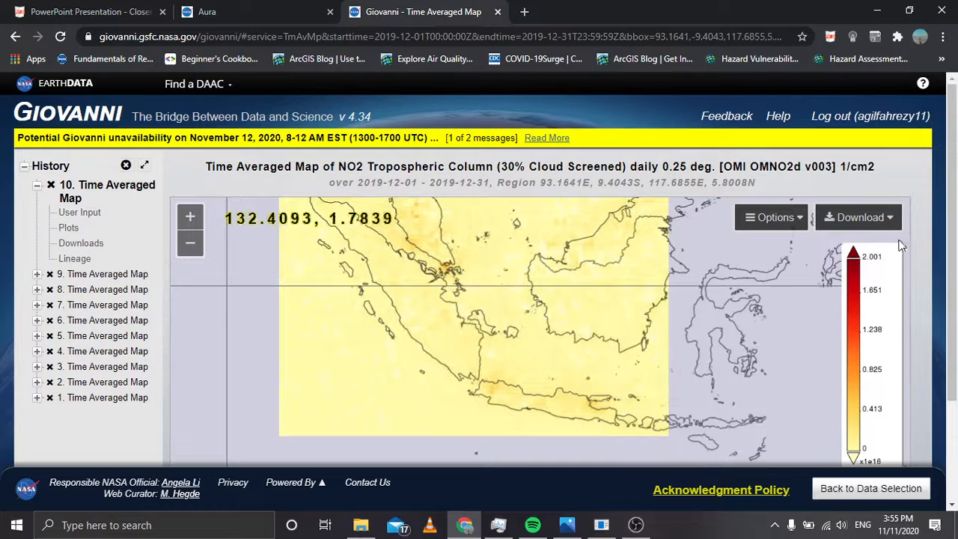
{"action": "left_click", "coordinate": [872, 228]}
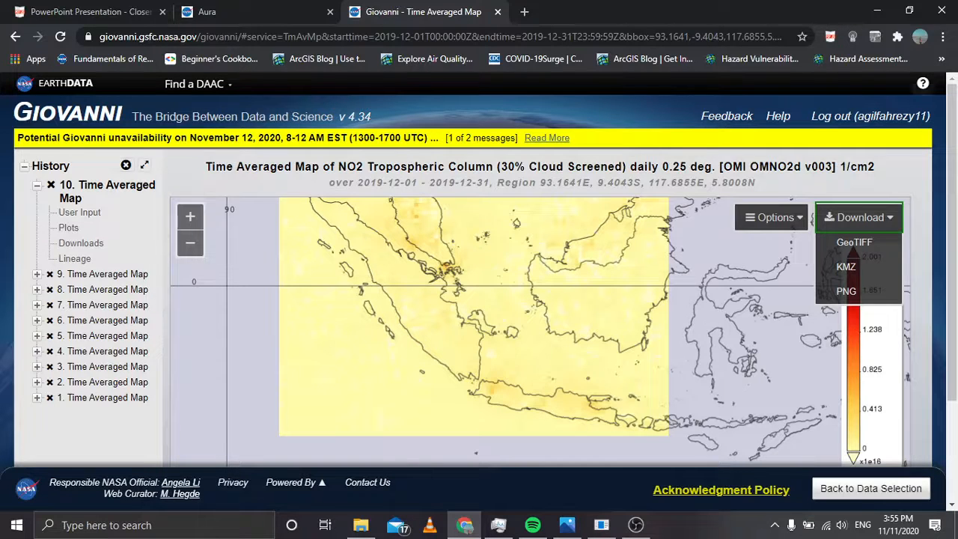
Switch to QGIS and open the Air Quality NO2 OMI folder inside Remote Sensing in File Explorer
{"action": "left_click", "coordinate": [876, 11]}
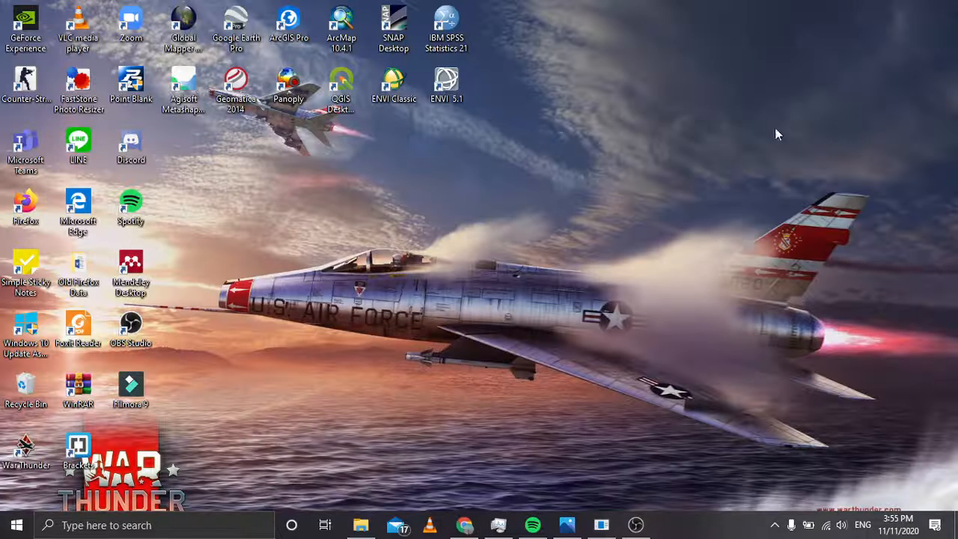
{"action": "left_click", "coordinate": [600, 524]}
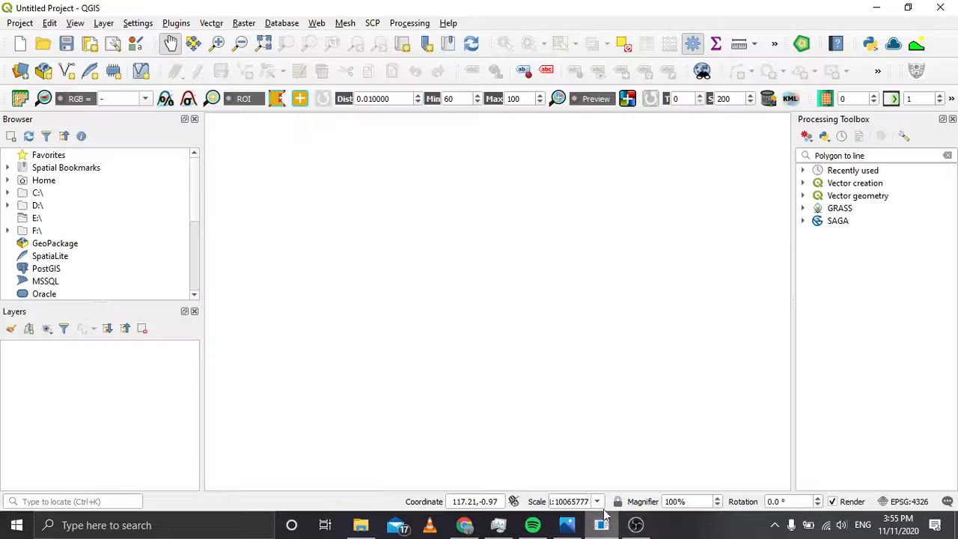
{"action": "left_click", "coordinate": [369, 525]}
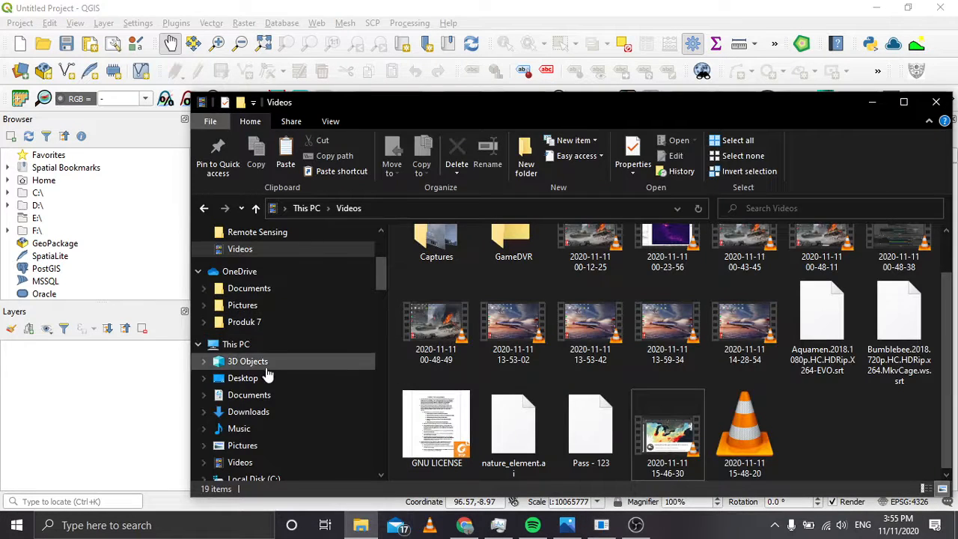
{"action": "scroll", "coordinate": [265, 364], "scroll_direction": "up", "scroll_amount": 3}
{"action": "left_click", "coordinate": [263, 355]}
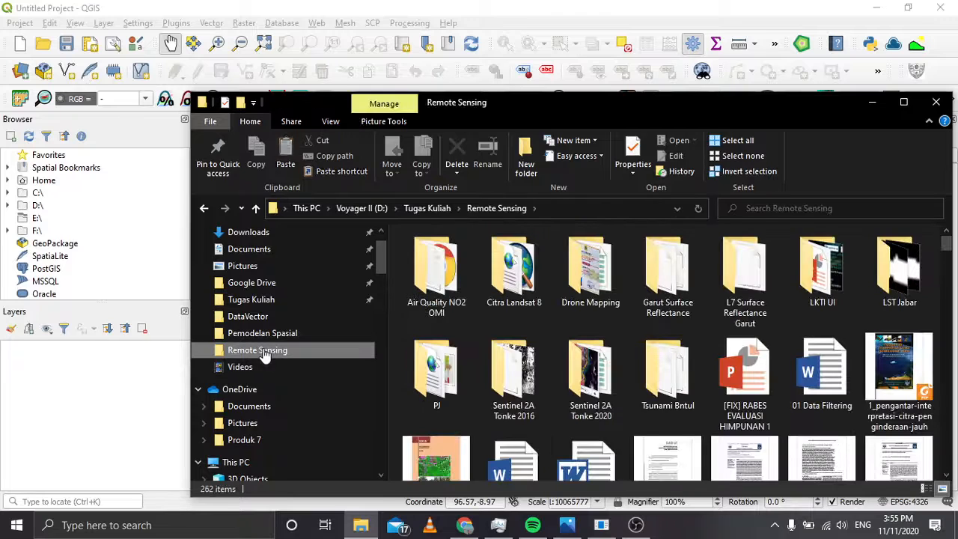
{"action": "left_click", "coordinate": [422, 284]}
{"action": "double_click", "coordinate": [423, 284]}
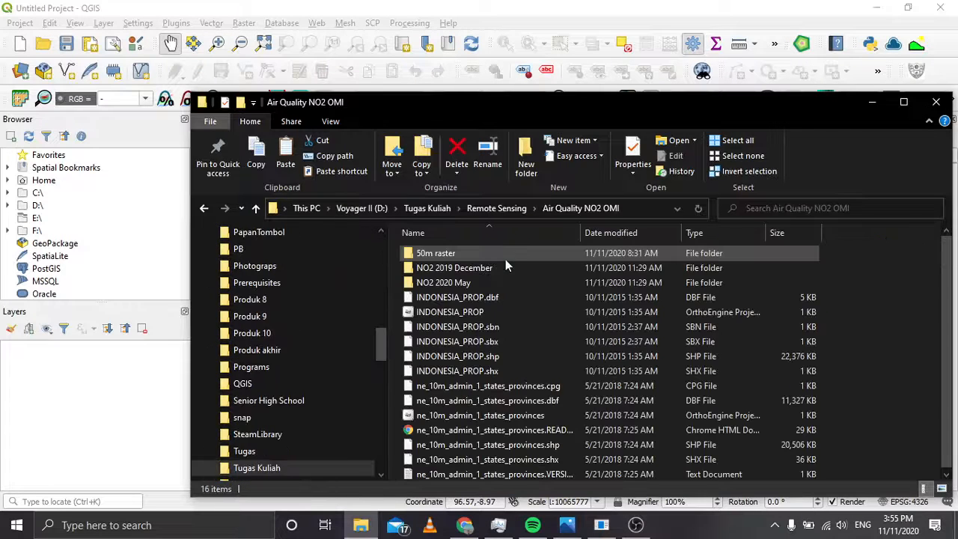
Add the GIOVANNI time-averaged NO2 raster from the NO2 2019 December folder to the QGIS project
{"action": "double_click", "coordinate": [477, 269]}
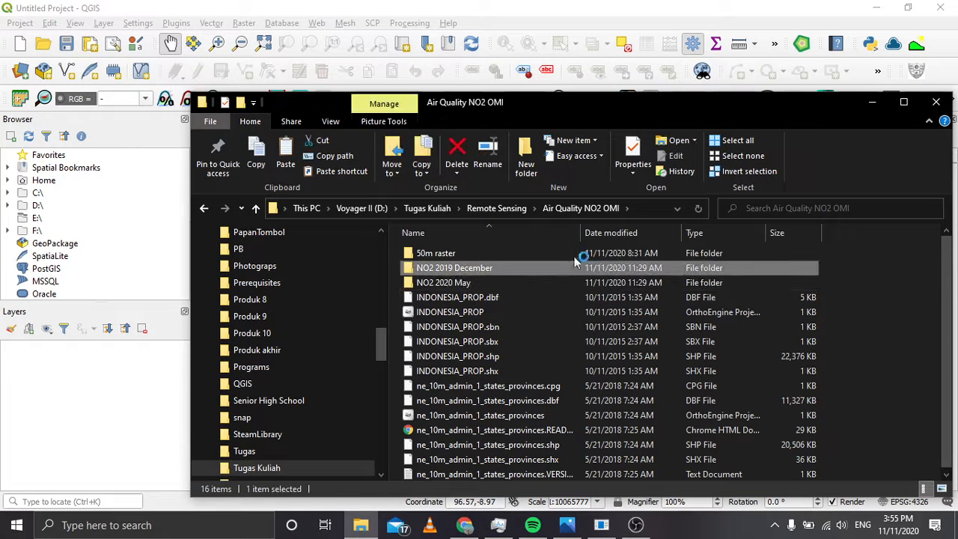
{"action": "double_click", "coordinate": [451, 276]}
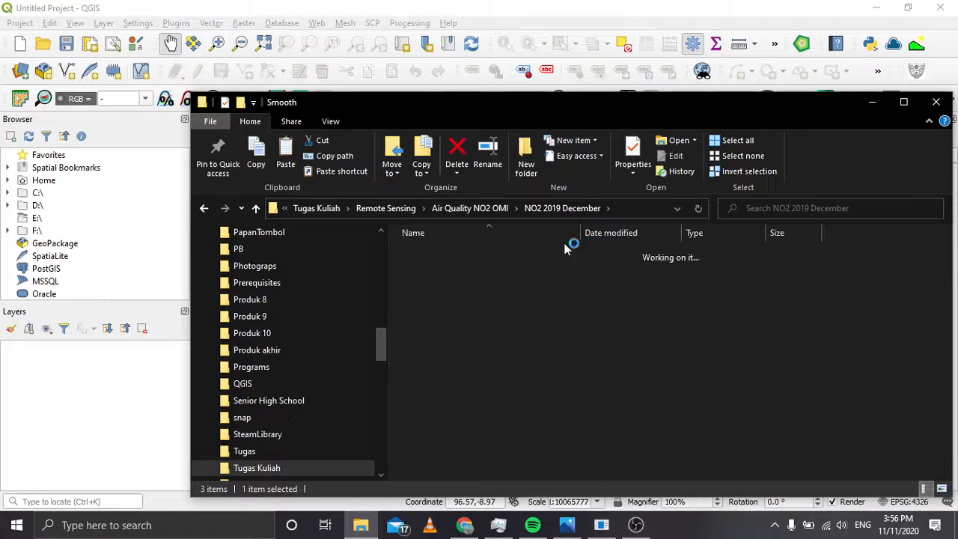
{"action": "left_click", "coordinate": [466, 208]}
{"action": "left_click", "coordinate": [515, 283]}
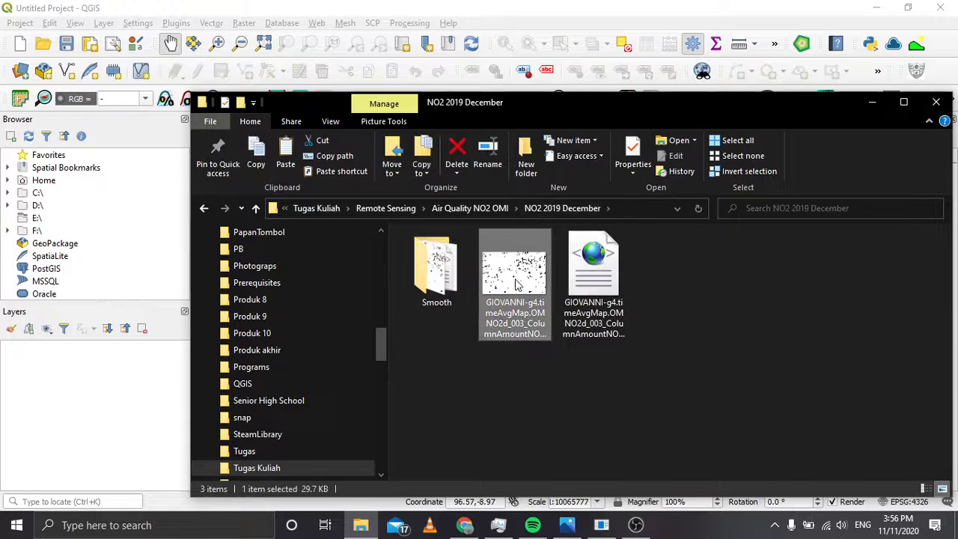
{"action": "left_click_drag", "start_coordinate": [527, 273], "coordinate": [52, 419]}
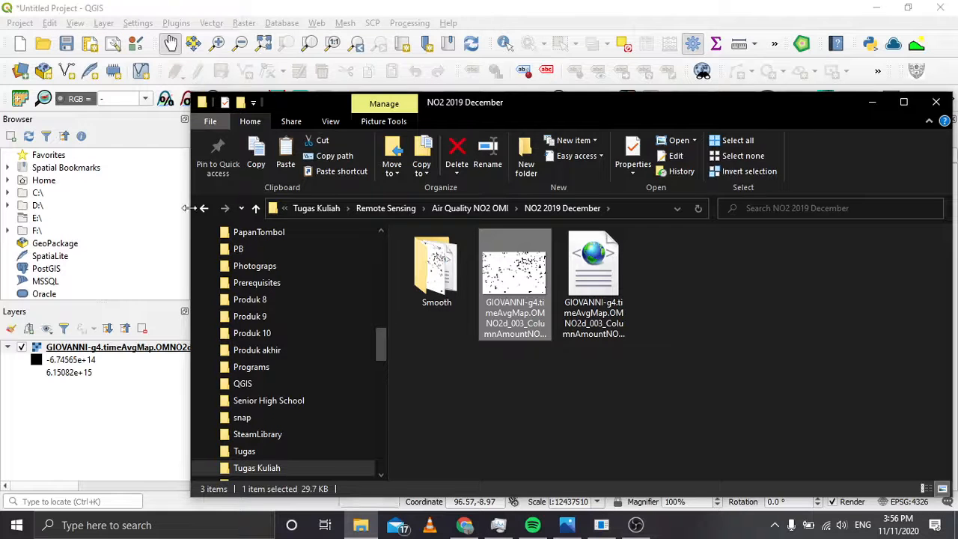
Rename the imported December GIOVANNI raster layer as NO2 Desember
{"action": "left_click", "coordinate": [69, 354]}
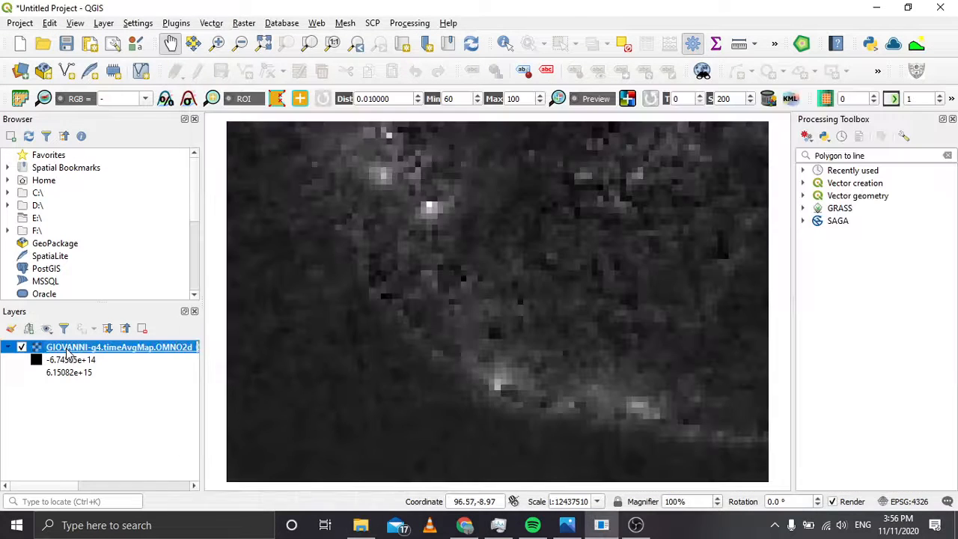
{"action": "right_click", "coordinate": [68, 351]}
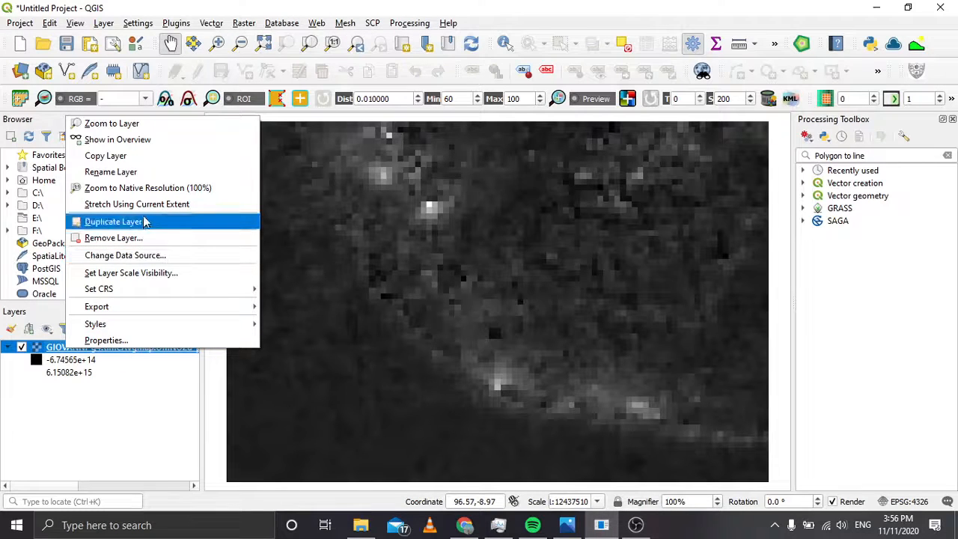
{"action": "left_click", "coordinate": [134, 172]}
{"action": "key", "text": "BackSpace"}
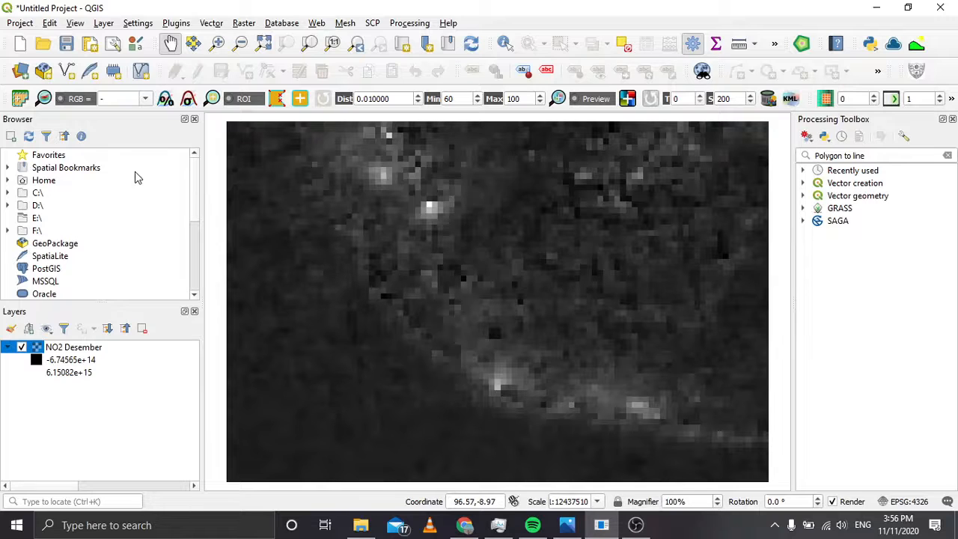
Add the GIOVANNI raster from the NO2 2020 May folder to the project as a second layer
{"action": "left_click", "coordinate": [357, 532]}
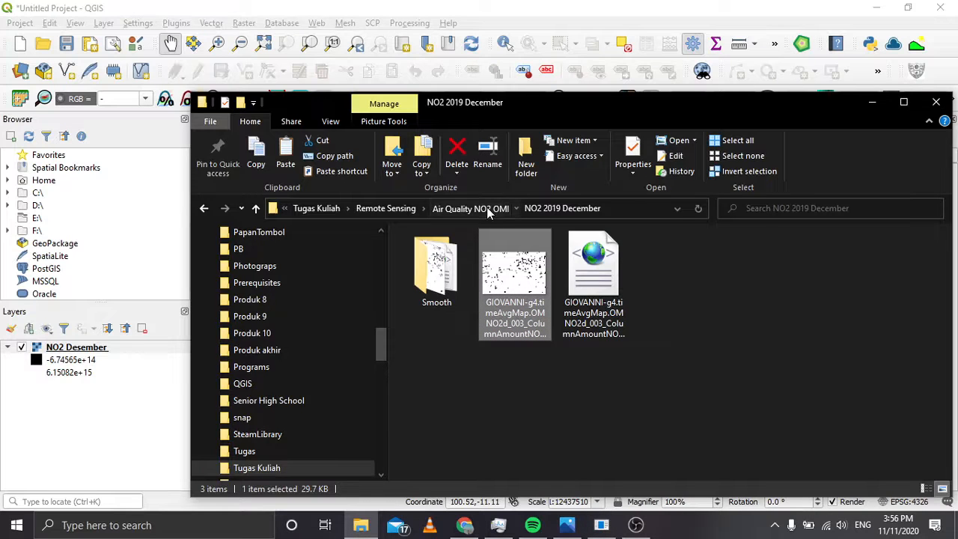
{"action": "left_click", "coordinate": [487, 210]}
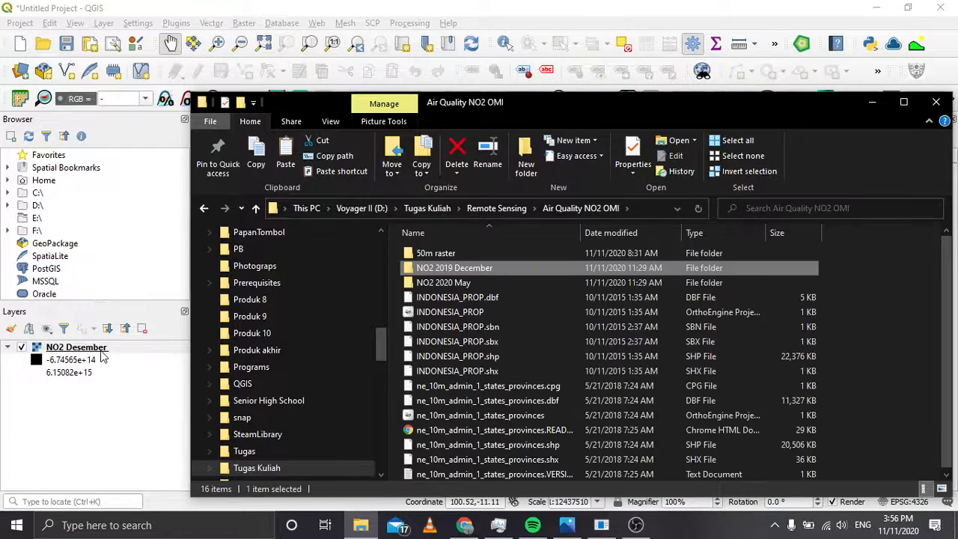
{"action": "left_click", "coordinate": [458, 284]}
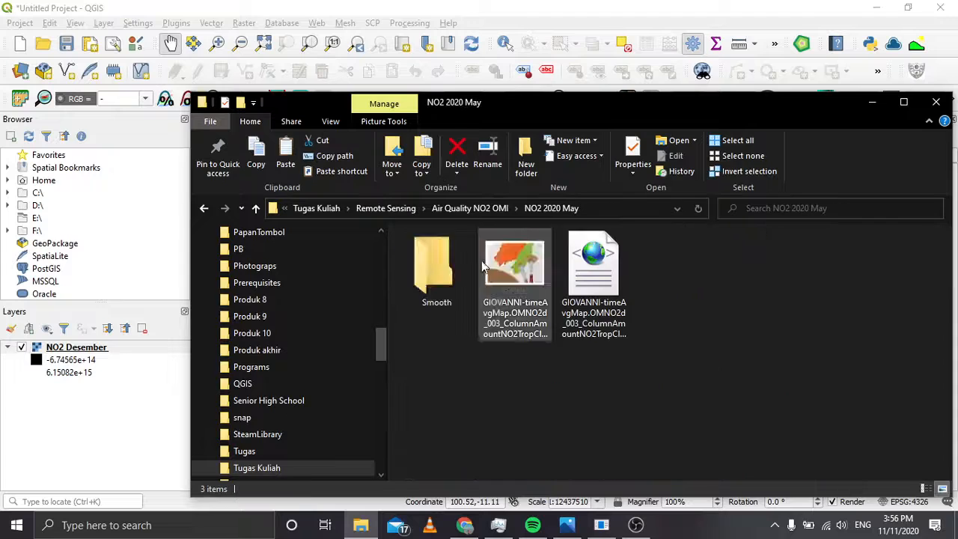
{"action": "left_click", "coordinate": [506, 259]}
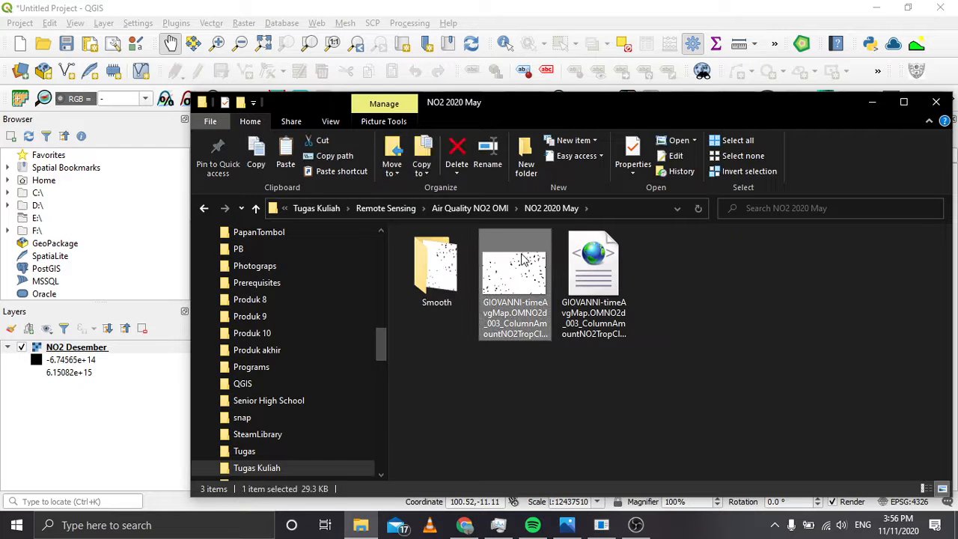
{"action": "left_click_drag", "start_coordinate": [506, 259], "coordinate": [95, 409]}
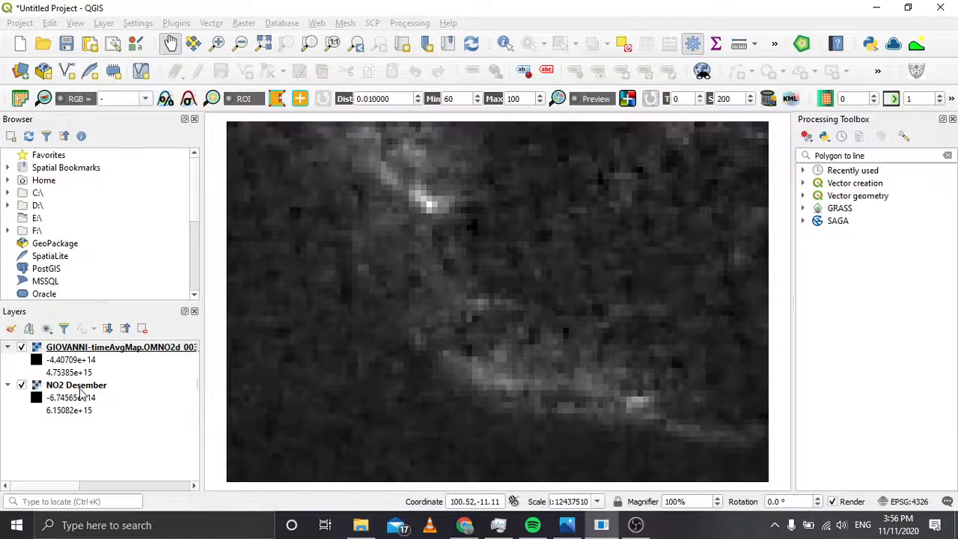
Rename the second GIOVANNI raster layer as NO2 May and turn off its visibility
{"action": "left_click", "coordinate": [84, 385]}
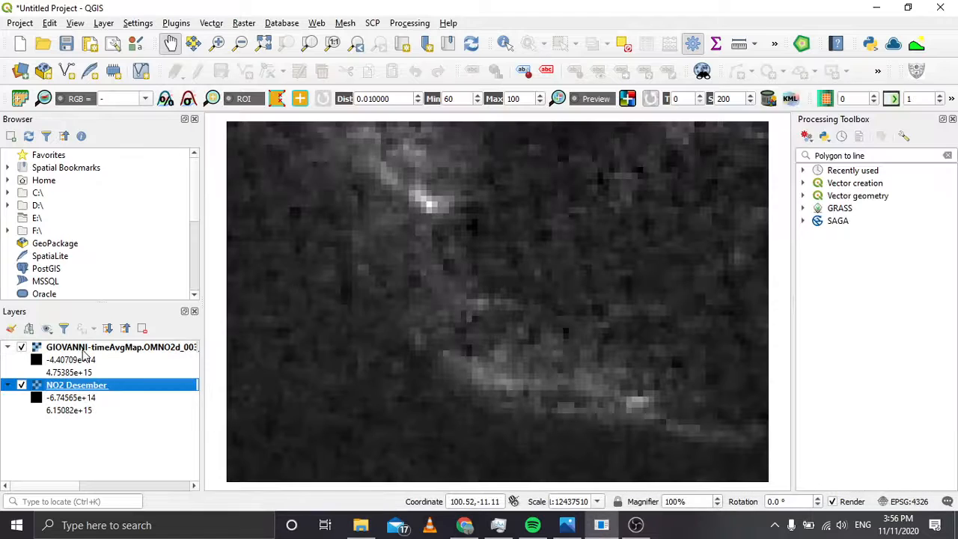
{"action": "right_click", "coordinate": [86, 351]}
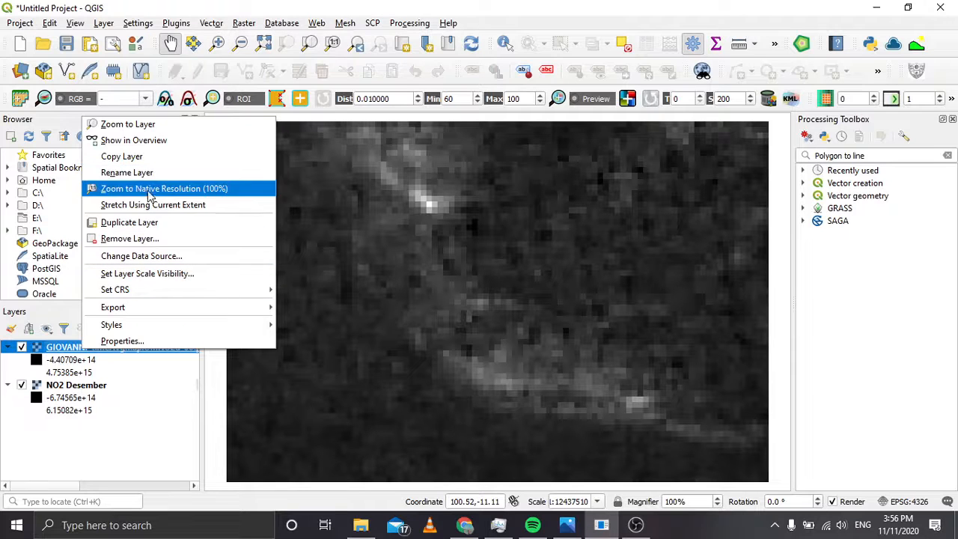
{"action": "left_click", "coordinate": [132, 173]}
{"action": "key", "text": "BackSpace"}
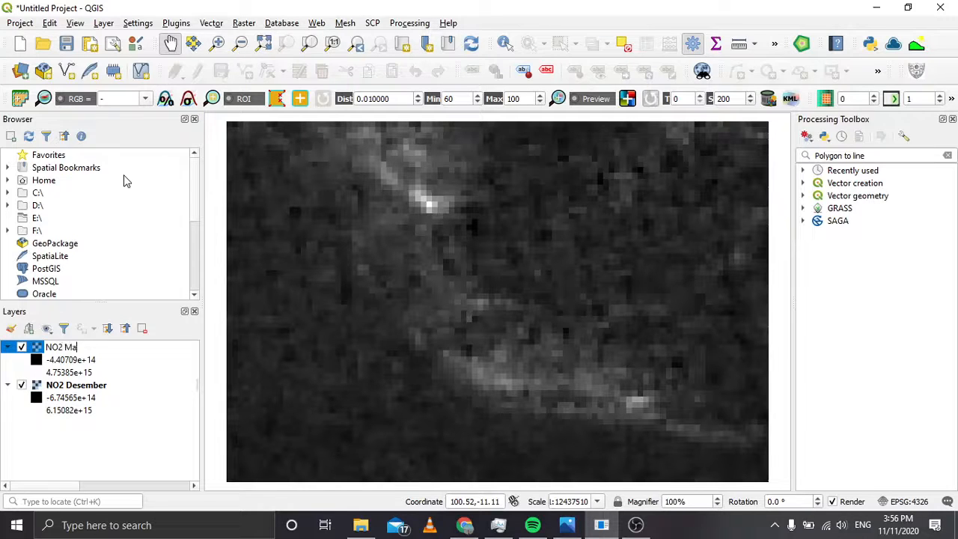
{"action": "left_click", "coordinate": [188, 389]}
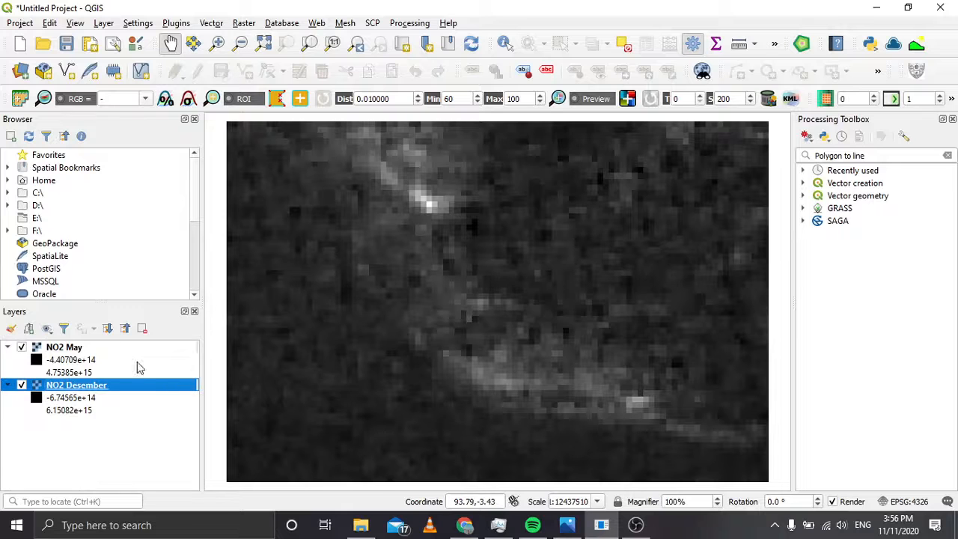
{"action": "left_click", "coordinate": [71, 350]}
{"action": "key", "text": "space"}
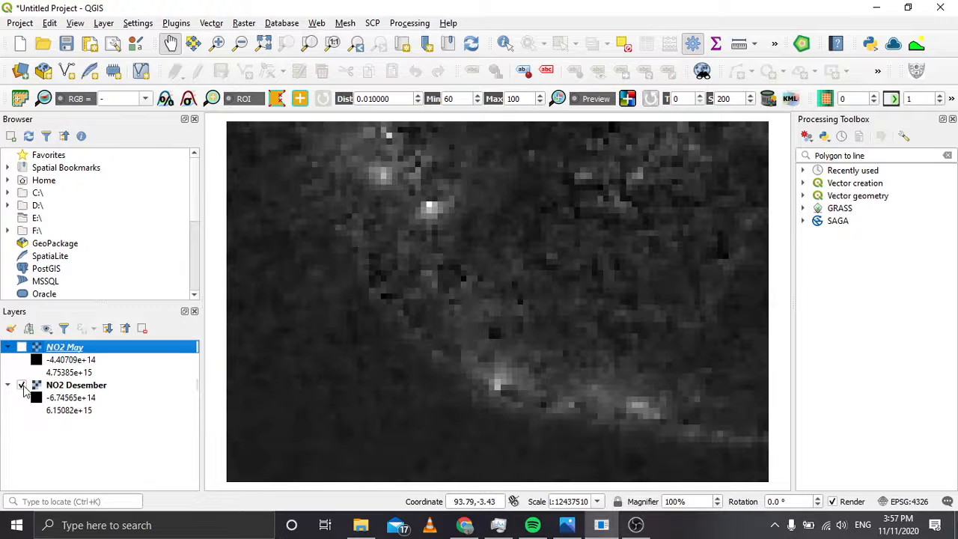
Look through the Air Quality NO2 OMI folder for a boundary shapefile and select ne_10m_admin_1_states_provinces.shp
{"action": "left_click", "coordinate": [360, 525]}
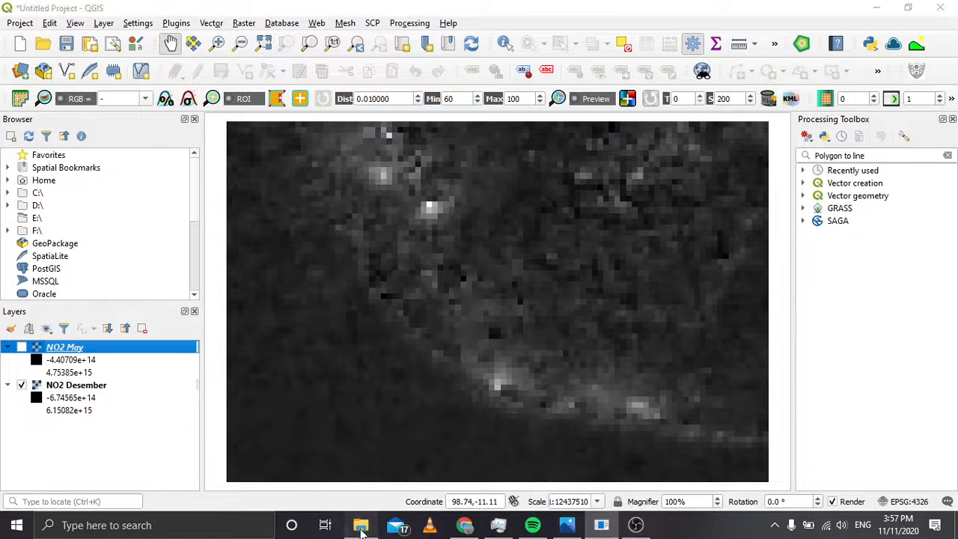
{"action": "scroll", "coordinate": [290, 359], "scroll_direction": "up", "scroll_amount": 3}
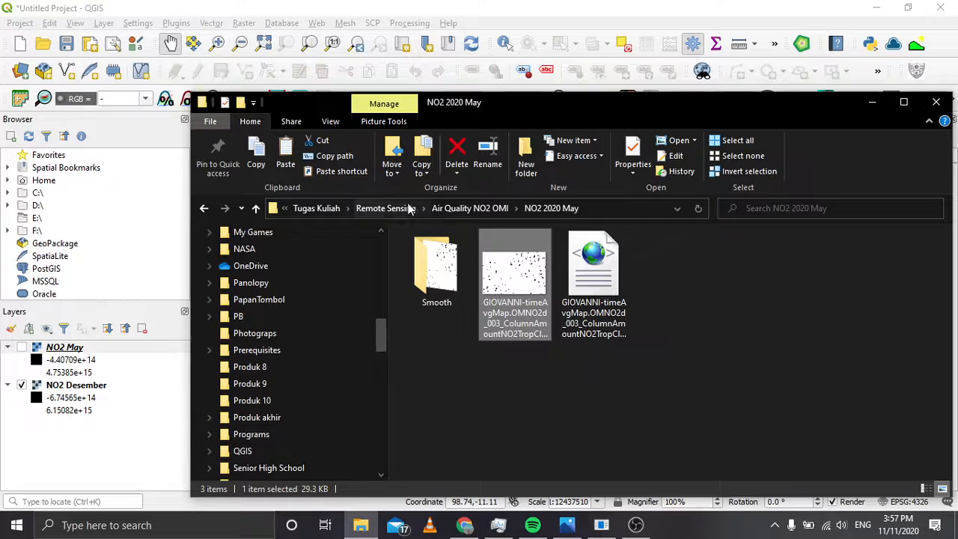
{"action": "scroll", "coordinate": [293, 339], "scroll_direction": "up", "scroll_amount": 3}
{"action": "left_click", "coordinate": [469, 208]}
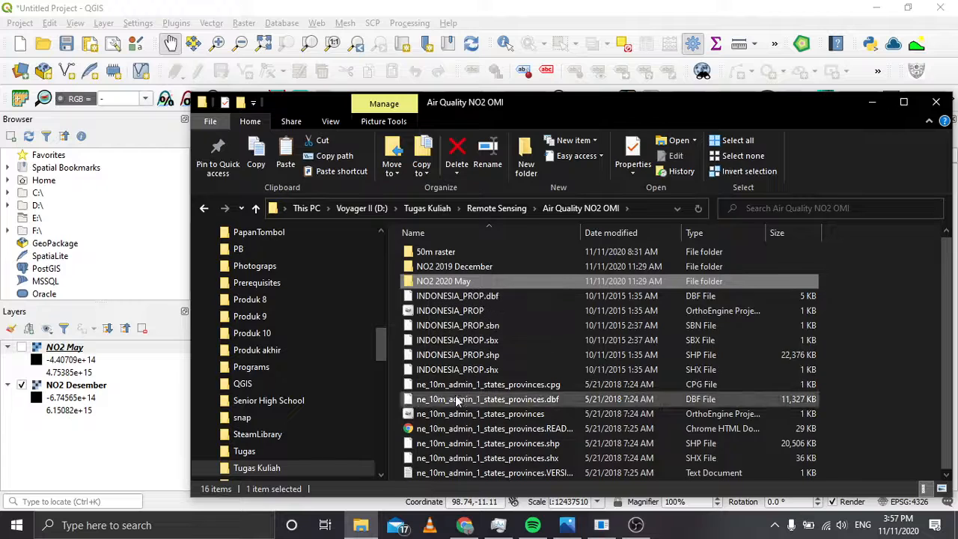
{"action": "left_click", "coordinate": [569, 442]}
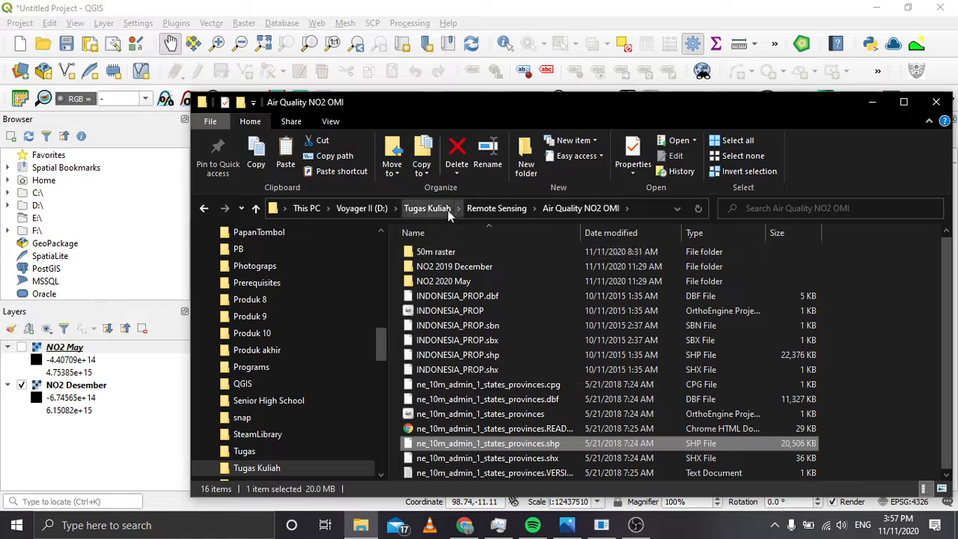
Open the Indonesia National Border folder inside DataVector
{"action": "scroll", "coordinate": [268, 313], "scroll_direction": "up", "scroll_amount": 2}
{"action": "scroll", "coordinate": [268, 313], "scroll_direction": "up", "scroll_amount": 12}
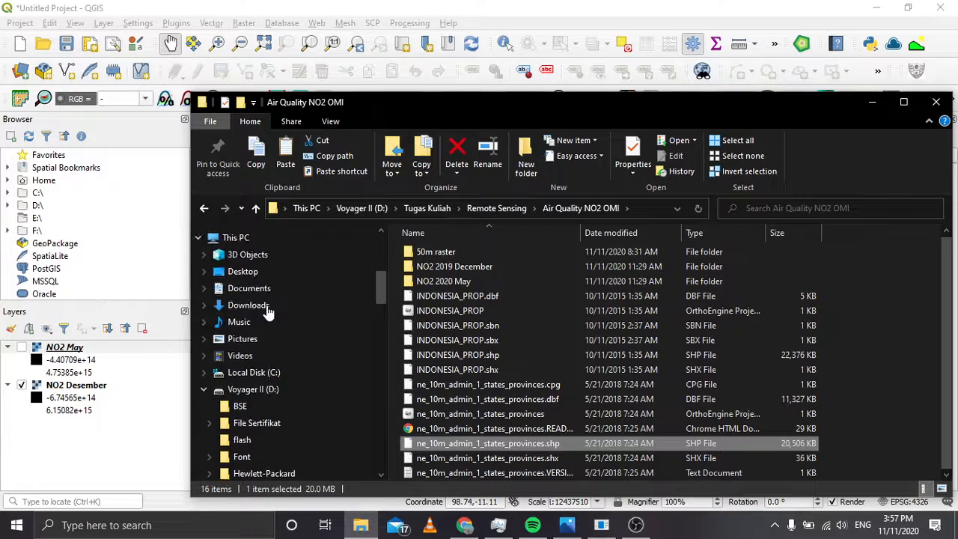
{"action": "scroll", "coordinate": [268, 313], "scroll_direction": "up", "scroll_amount": 4}
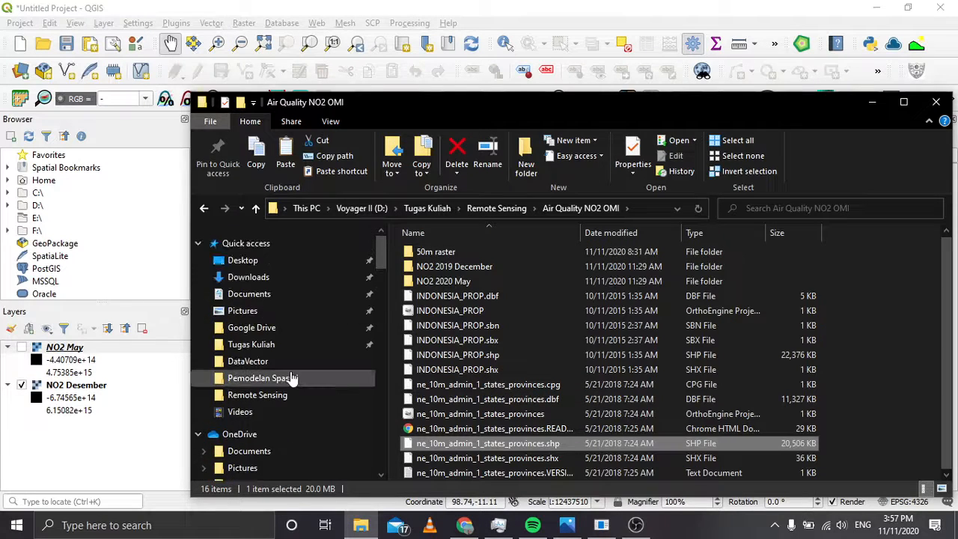
{"action": "left_click", "coordinate": [252, 344]}
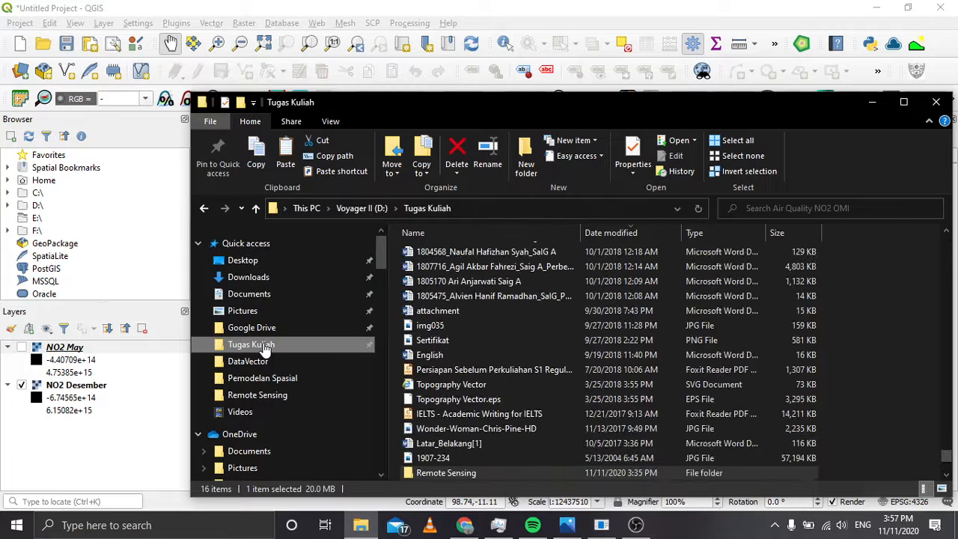
{"action": "left_click", "coordinate": [270, 360]}
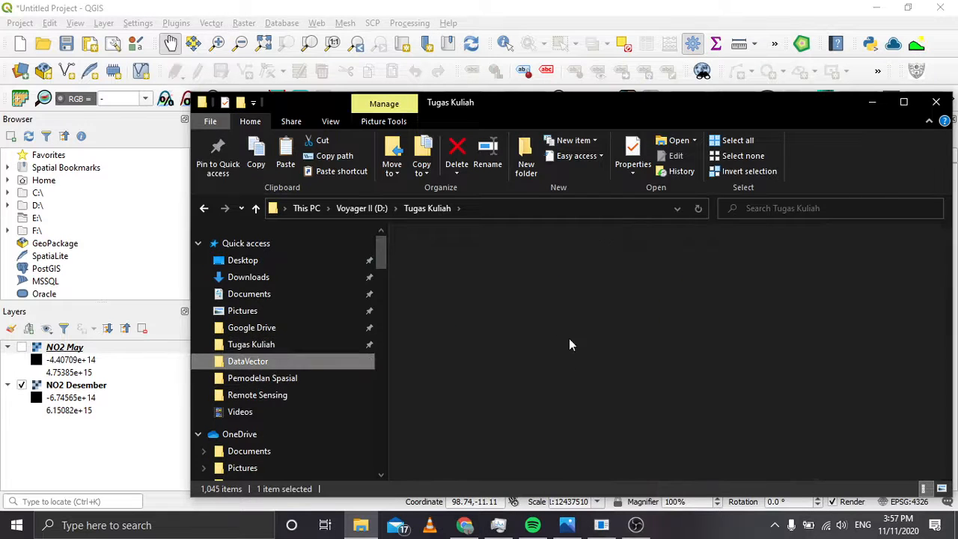
{"action": "scroll", "coordinate": [493, 379], "scroll_direction": "down", "scroll_amount": 15}
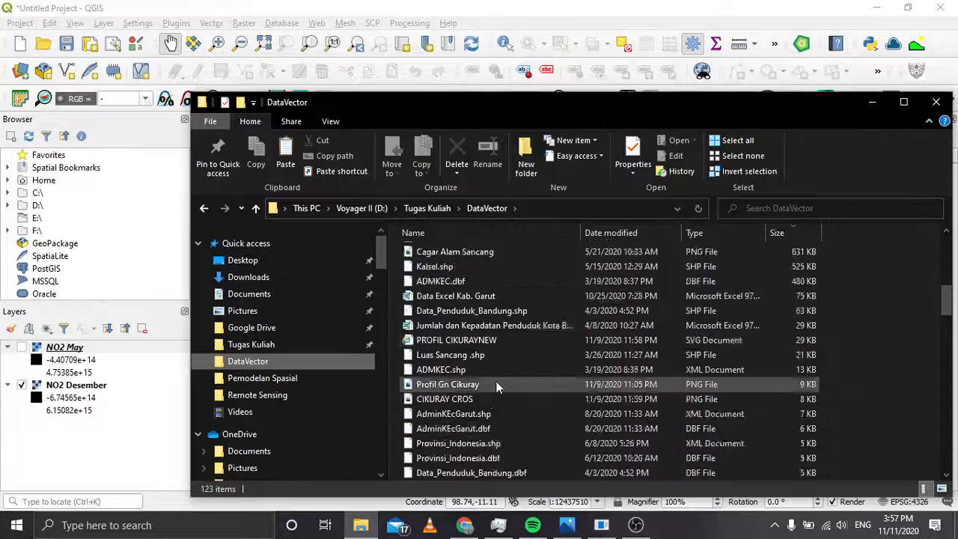
{"action": "scroll", "coordinate": [497, 384], "scroll_direction": "down", "scroll_amount": 12}
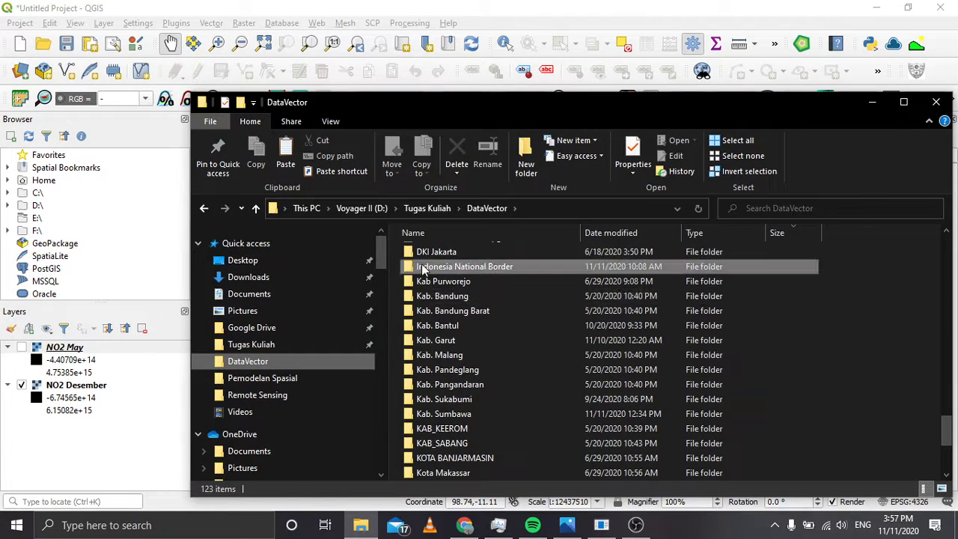
{"action": "left_click", "coordinate": [457, 267]}
Add Bataas Administrasi Provinsi.shp from the Indonesia Province Line folder to the project and return to the Indonesia National Border folder
{"action": "left_click", "coordinate": [459, 271]}
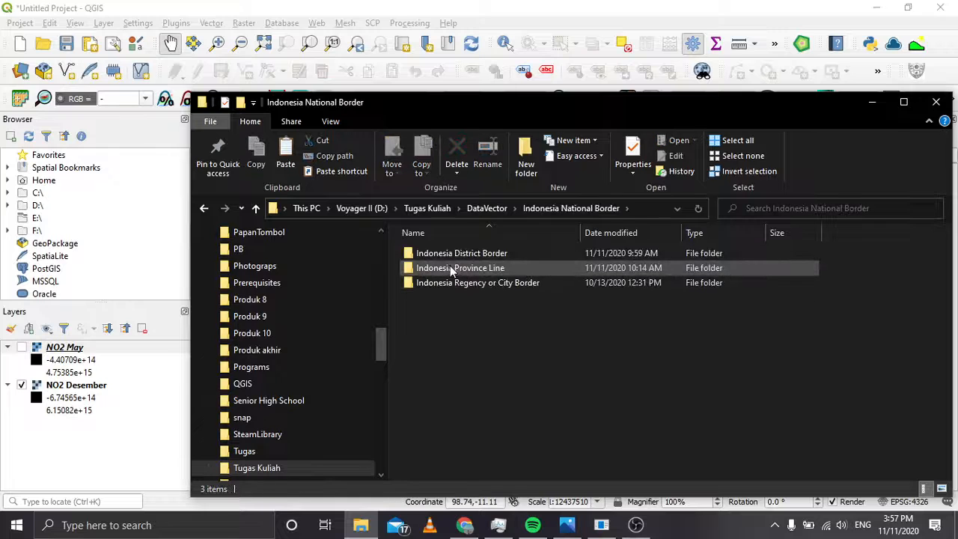
{"action": "key", "text": "Return"}
{"action": "left_click_drag", "start_coordinate": [503, 297], "coordinate": [113, 376]}
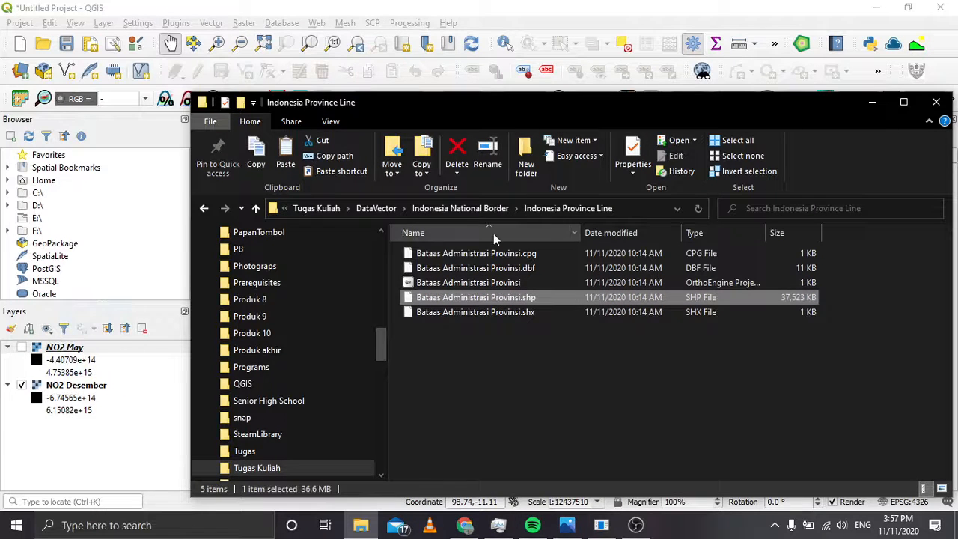
{"action": "left_click", "coordinate": [497, 213]}
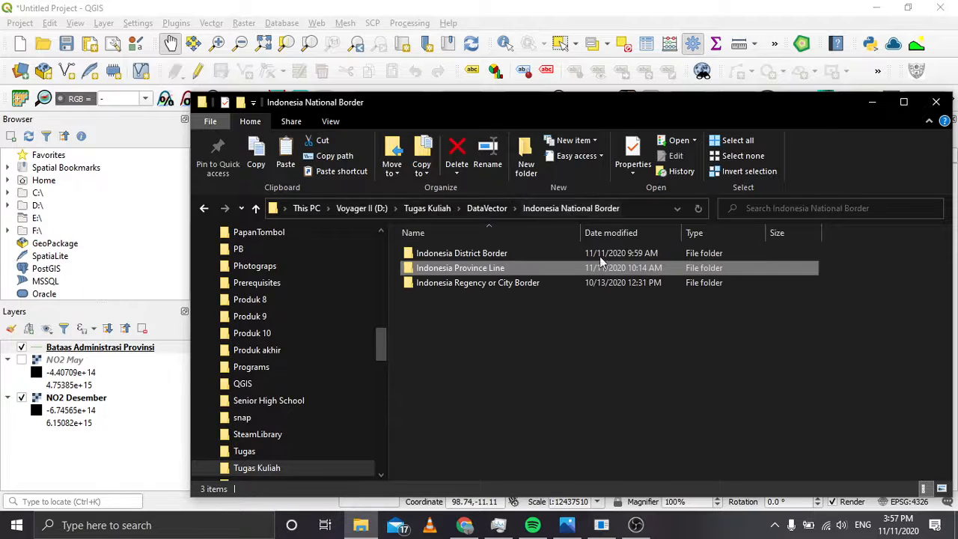
Look through the UGM SaIG folder inside DataVector for a boundary shapefile and return to DataVector
{"action": "left_click", "coordinate": [486, 208]}
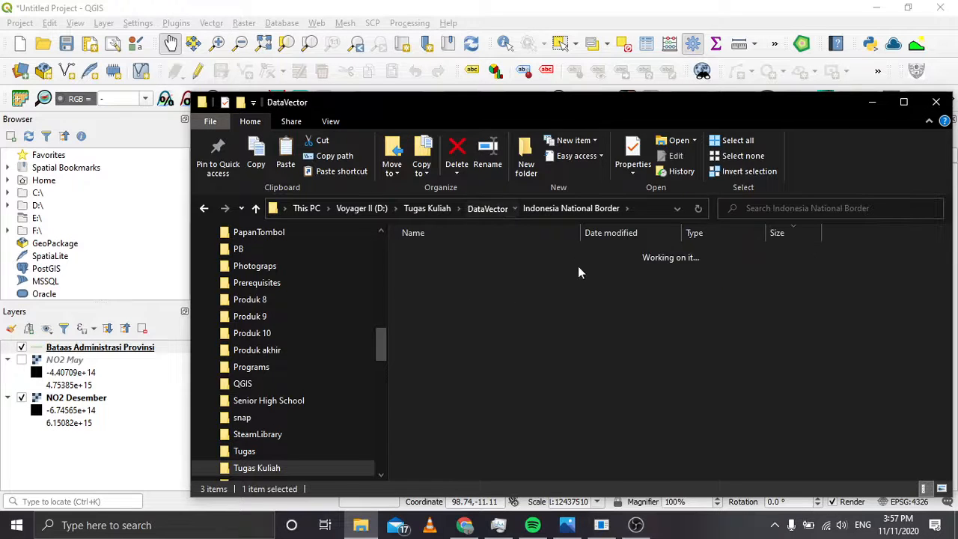
{"action": "scroll", "coordinate": [484, 351], "scroll_direction": "down", "scroll_amount": 10}
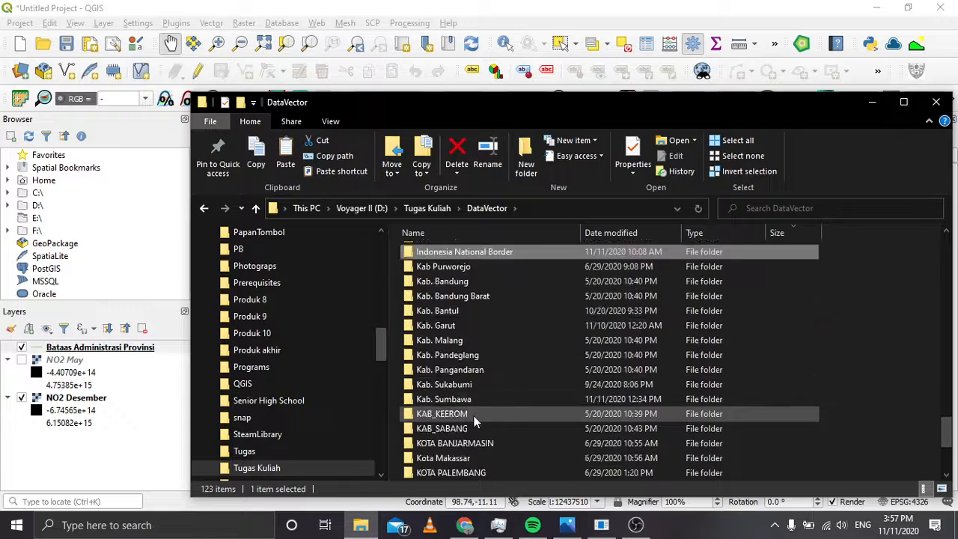
{"action": "double_click", "coordinate": [442, 457]}
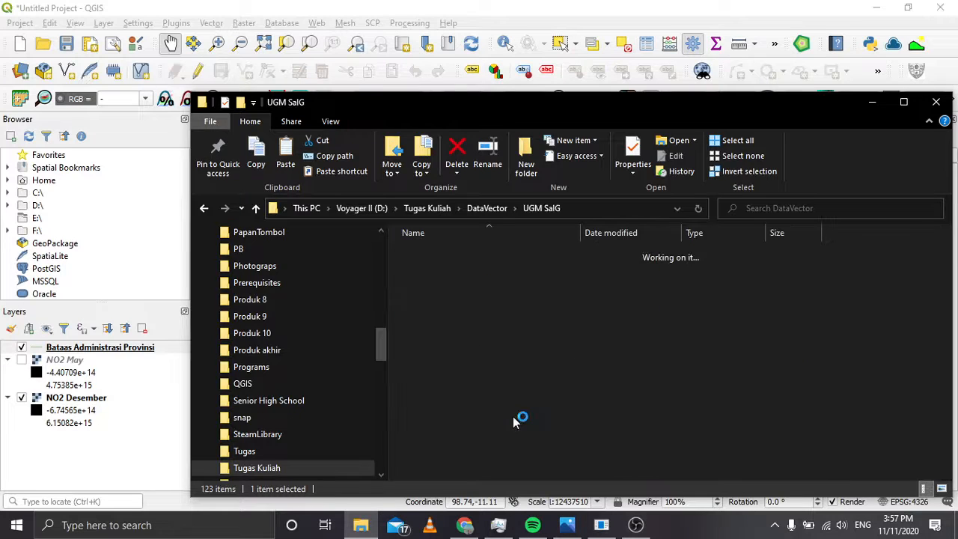
{"action": "scroll", "coordinate": [458, 413], "scroll_direction": "down", "scroll_amount": 10}
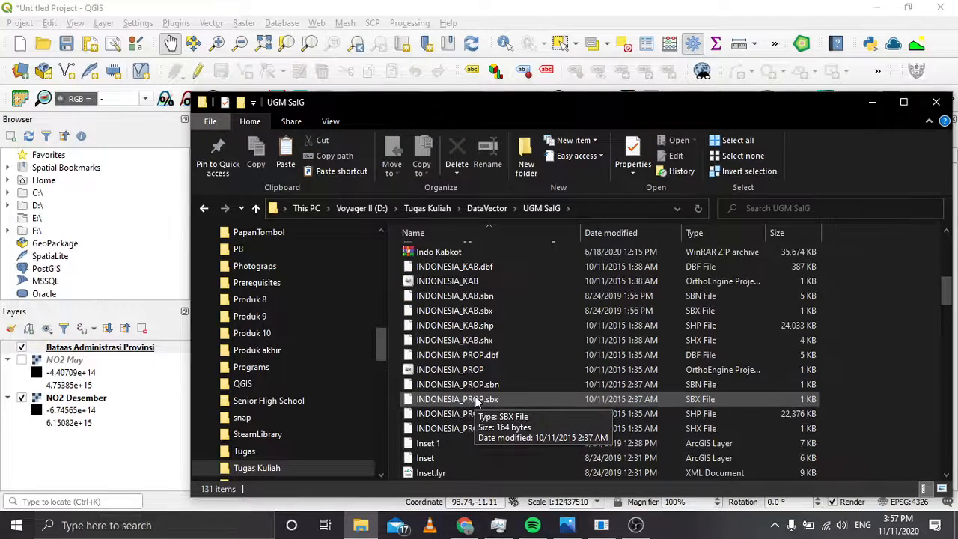
{"action": "scroll", "coordinate": [475, 402], "scroll_direction": "down", "scroll_amount": 3}
{"action": "left_click", "coordinate": [487, 208]}
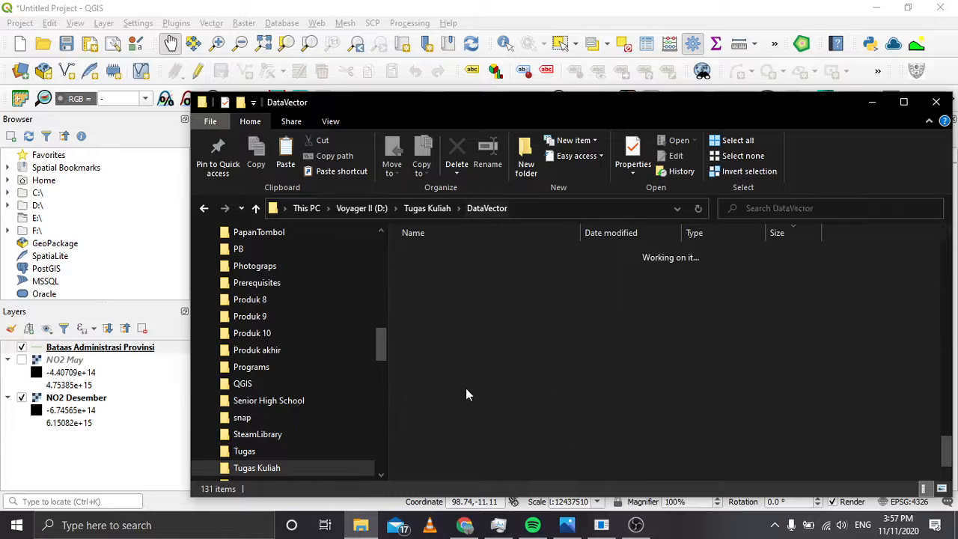
Add ne_10m_admin_1_states_provinces.shp from its folder inside World Border to the QGIS project
{"action": "scroll", "coordinate": [469, 421], "scroll_direction": "down", "scroll_amount": 1}
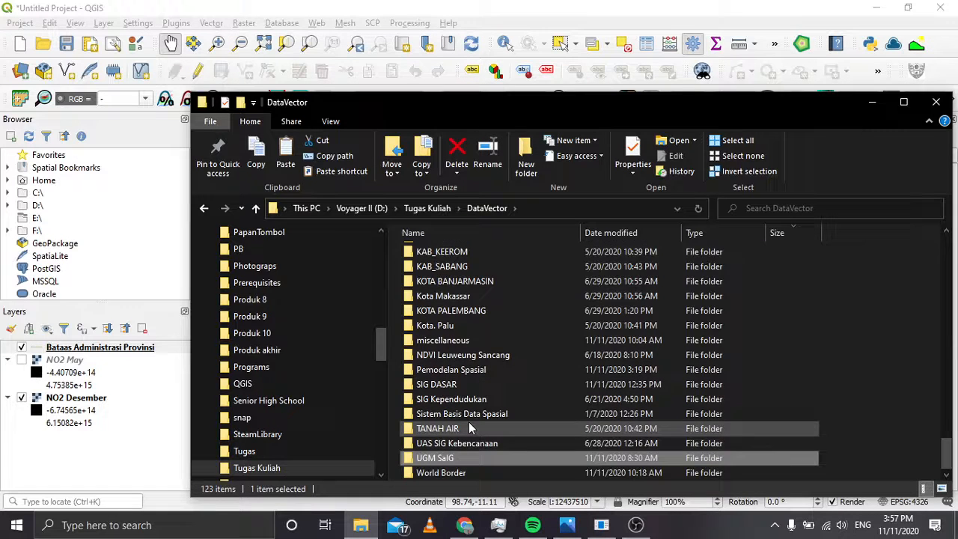
{"action": "double_click", "coordinate": [471, 470]}
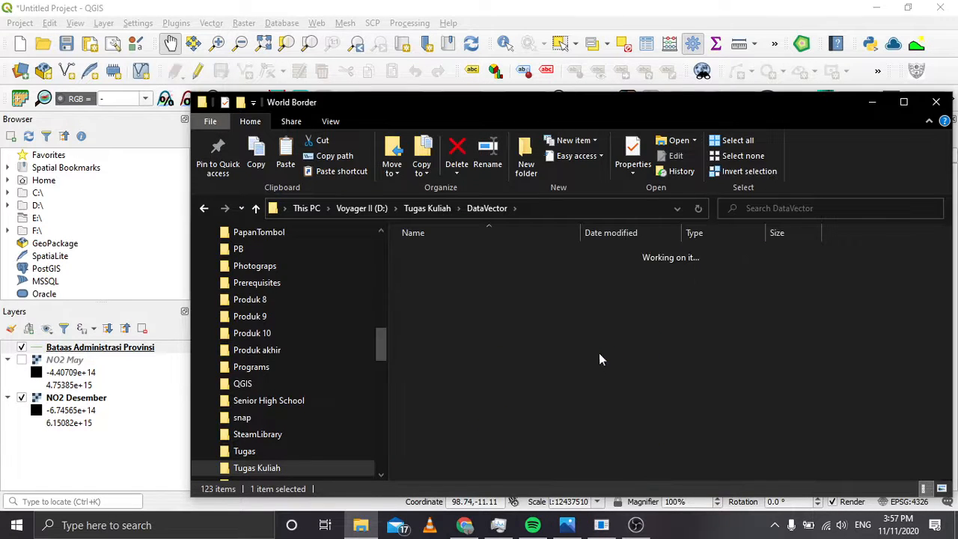
{"action": "left_click", "coordinate": [473, 314]}
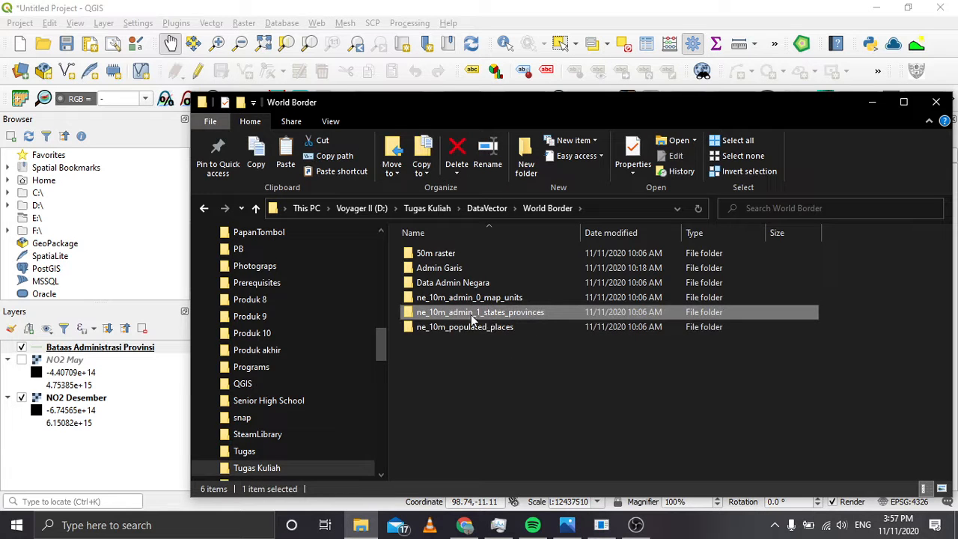
{"action": "double_click", "coordinate": [473, 314]}
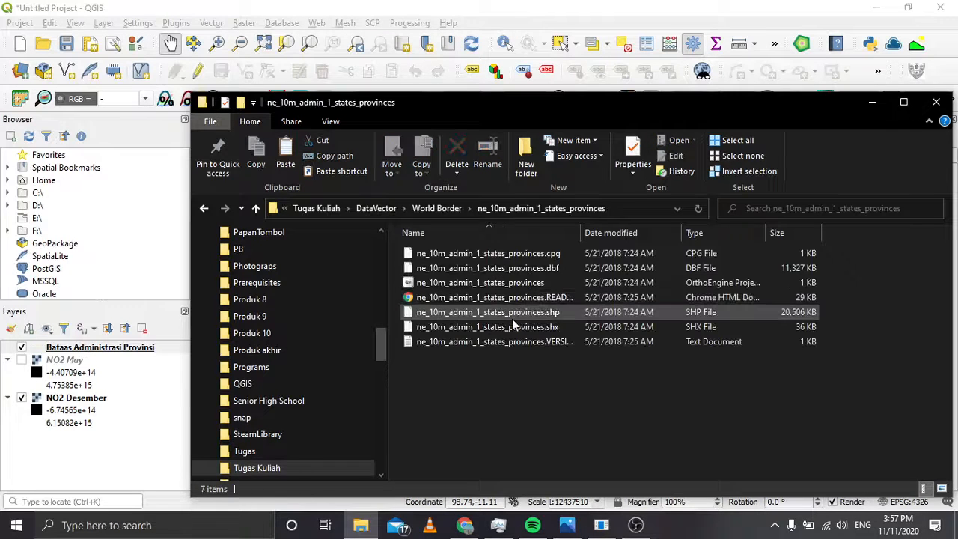
{"action": "left_click", "coordinate": [511, 318]}
{"action": "left_click_drag", "start_coordinate": [537, 314], "coordinate": [86, 385]}
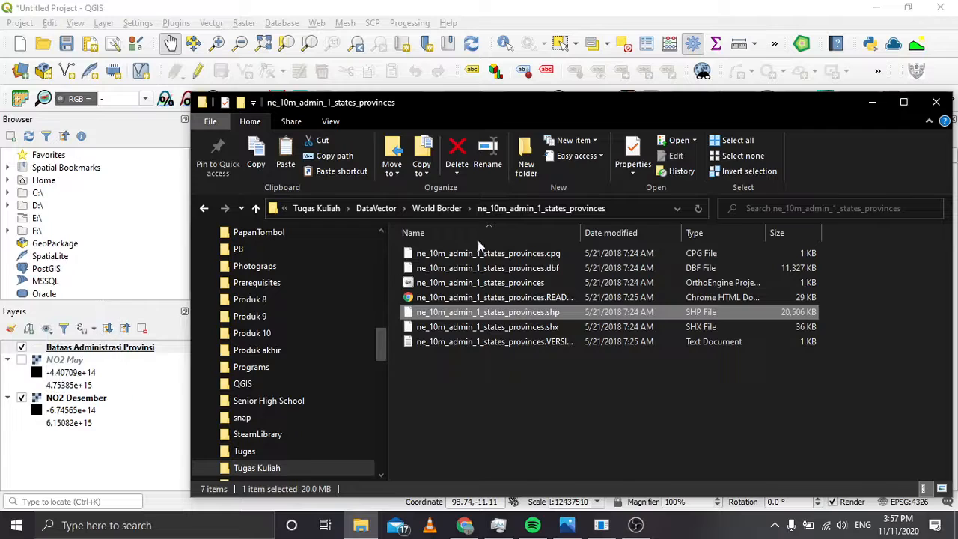
Add ne_10m_admin_0_map_units.shp from the World Border folder to the project and turn off the ne_10m_admin_1_states_provinces layer
{"action": "left_click", "coordinate": [503, 210]}
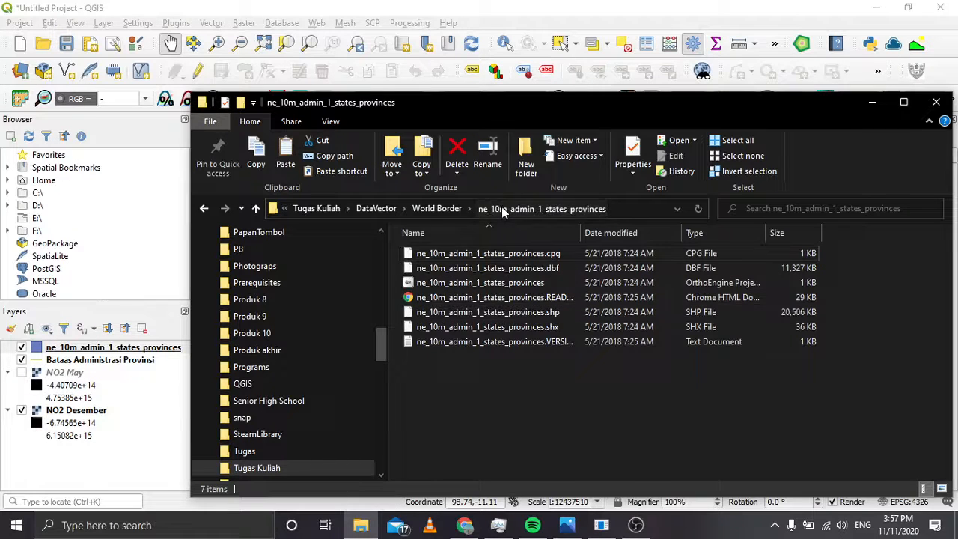
{"action": "left_click", "coordinate": [437, 208]}
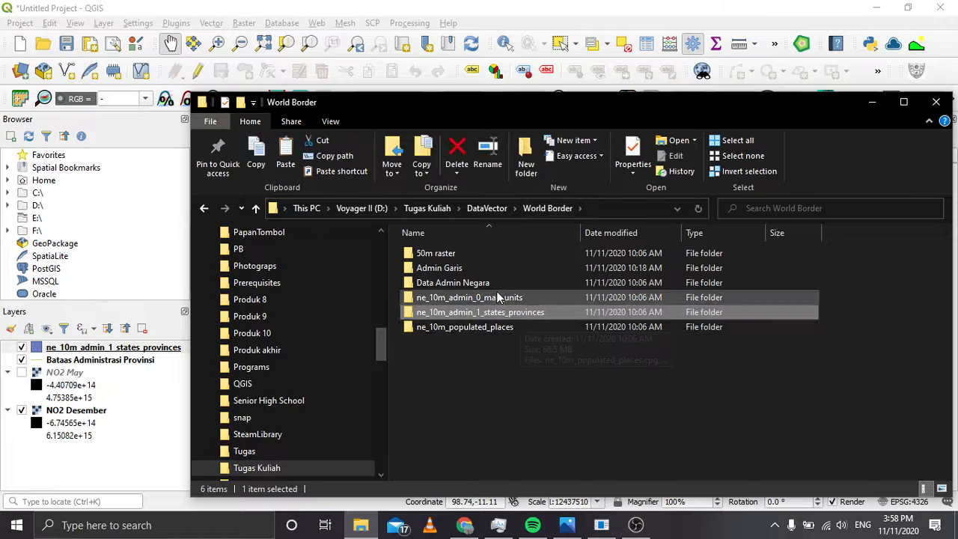
{"action": "left_click", "coordinate": [498, 298]}
{"action": "double_click", "coordinate": [498, 298]}
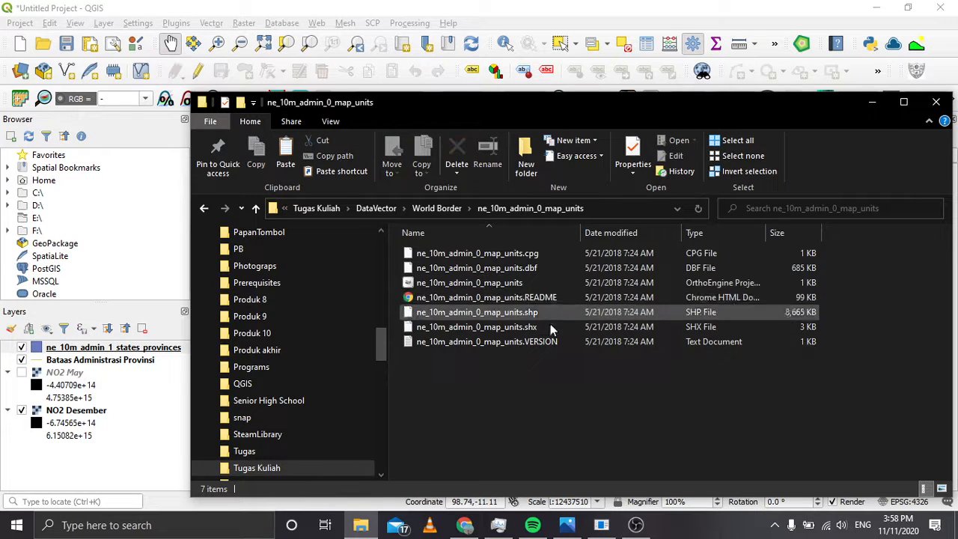
{"action": "left_click_drag", "start_coordinate": [541, 313], "coordinate": [78, 404]}
{"action": "left_click", "coordinate": [21, 359]}
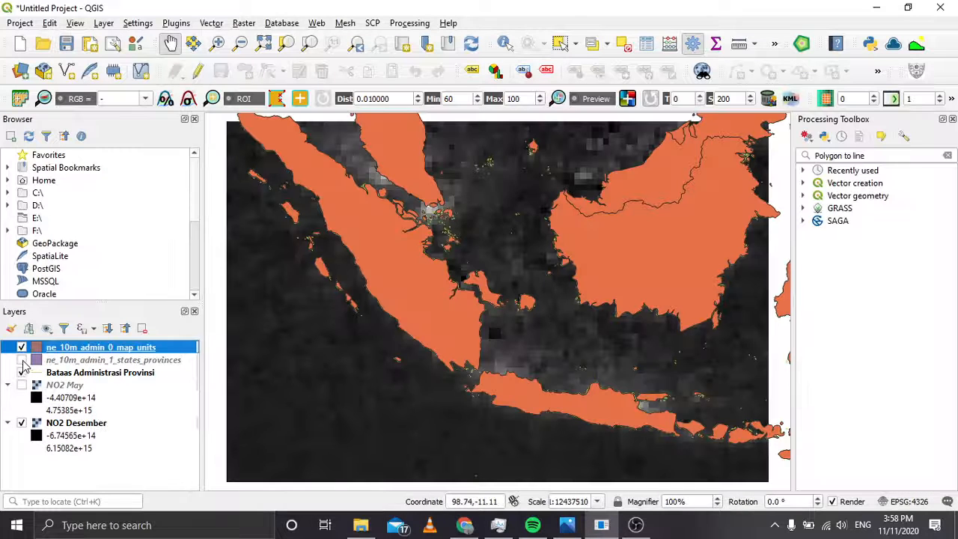
Add INDONESIA_KAB.shp from the UGM SaIG folder in File Explorer to the QGIS project
{"action": "left_click", "coordinate": [360, 525]}
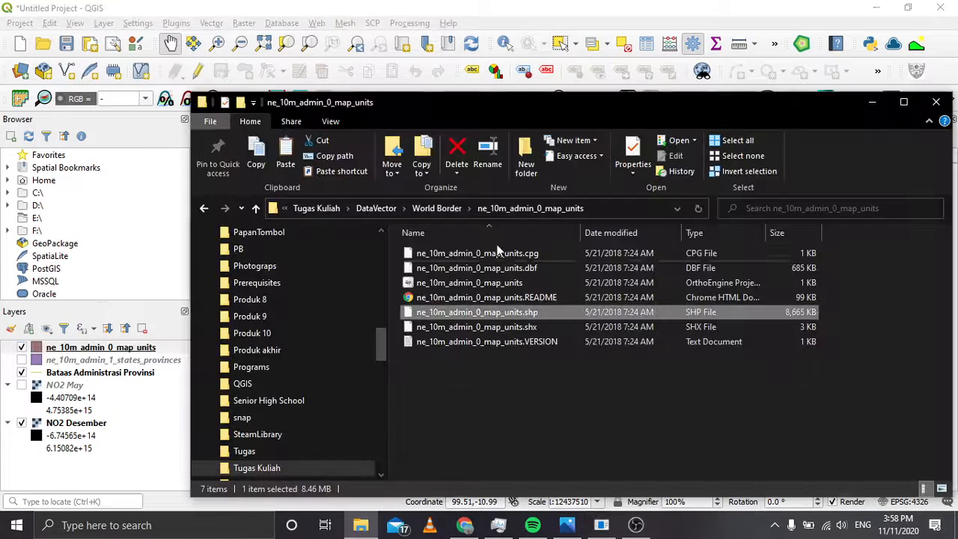
{"action": "left_click", "coordinate": [434, 209]}
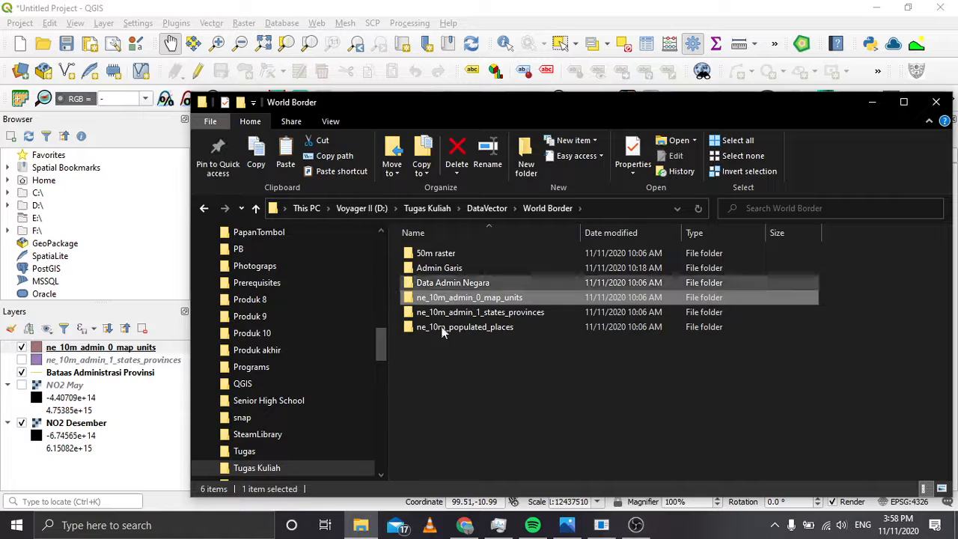
{"action": "left_click", "coordinate": [486, 209]}
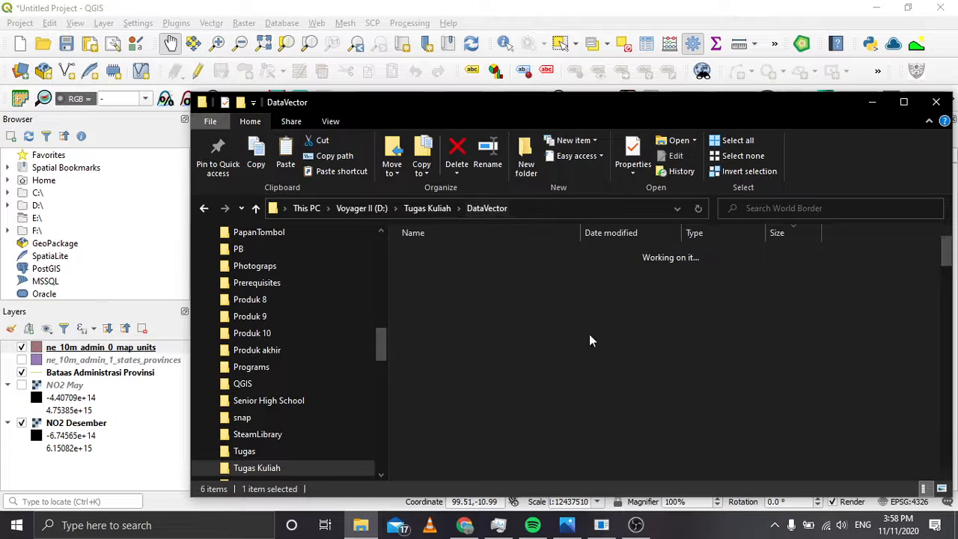
{"action": "double_click", "coordinate": [447, 459]}
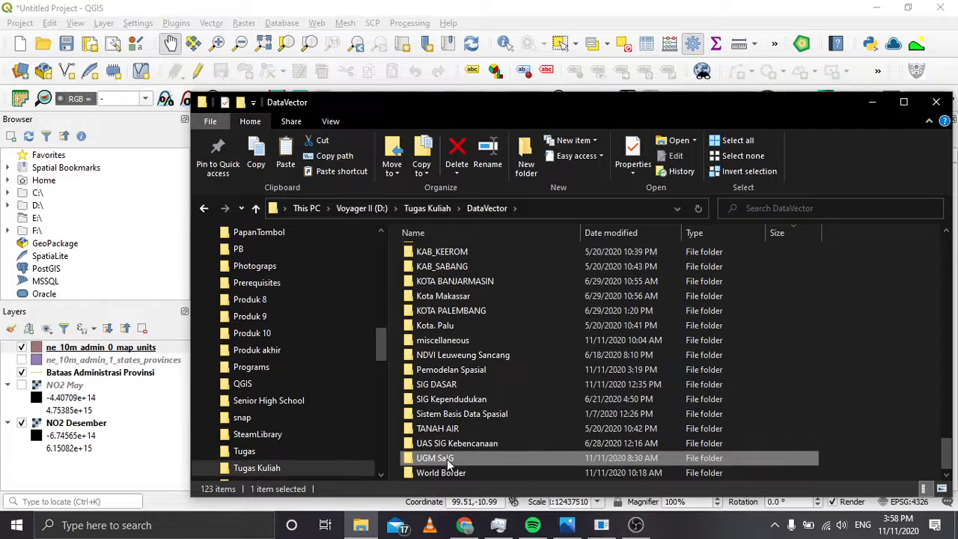
{"action": "scroll", "coordinate": [469, 417], "scroll_direction": "down", "scroll_amount": 8}
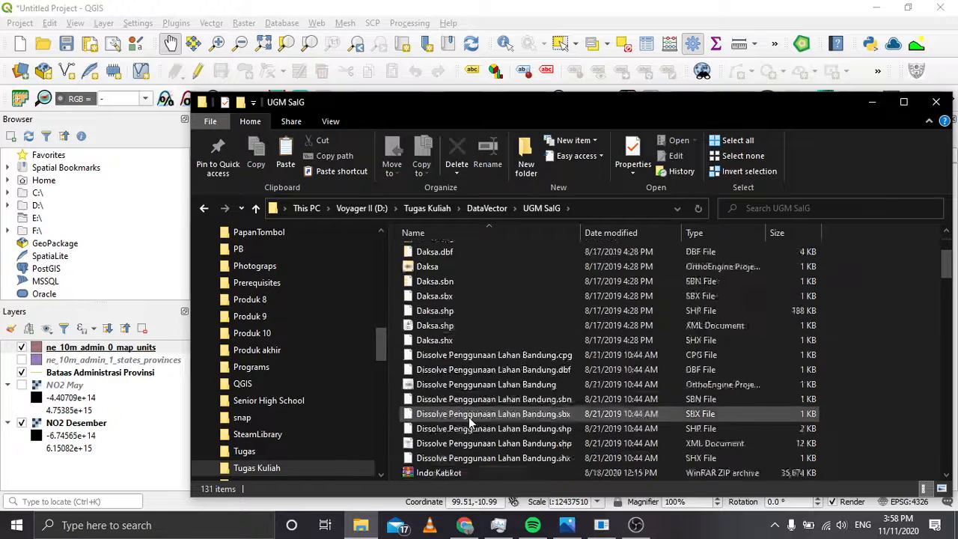
{"action": "scroll", "coordinate": [470, 419], "scroll_direction": "up", "scroll_amount": 3}
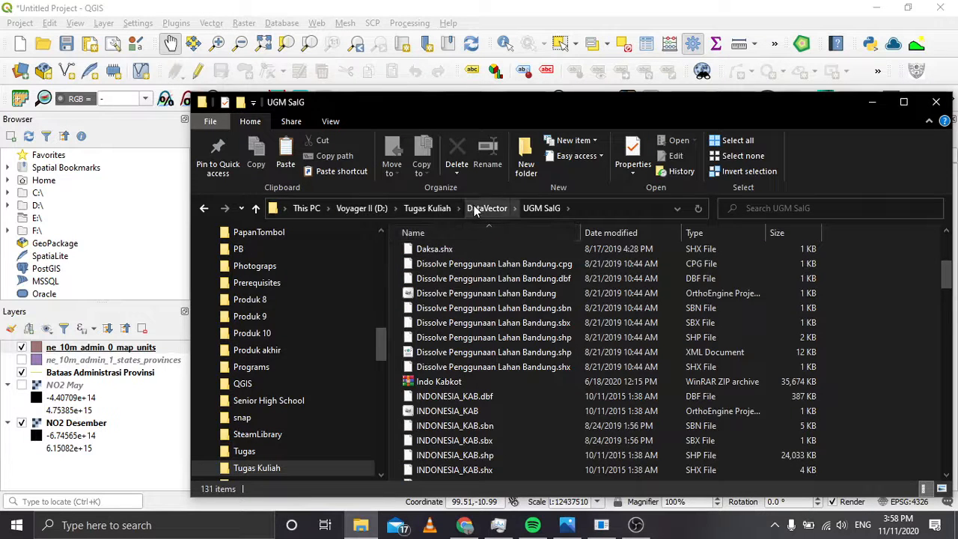
{"action": "left_click", "coordinate": [485, 455]}
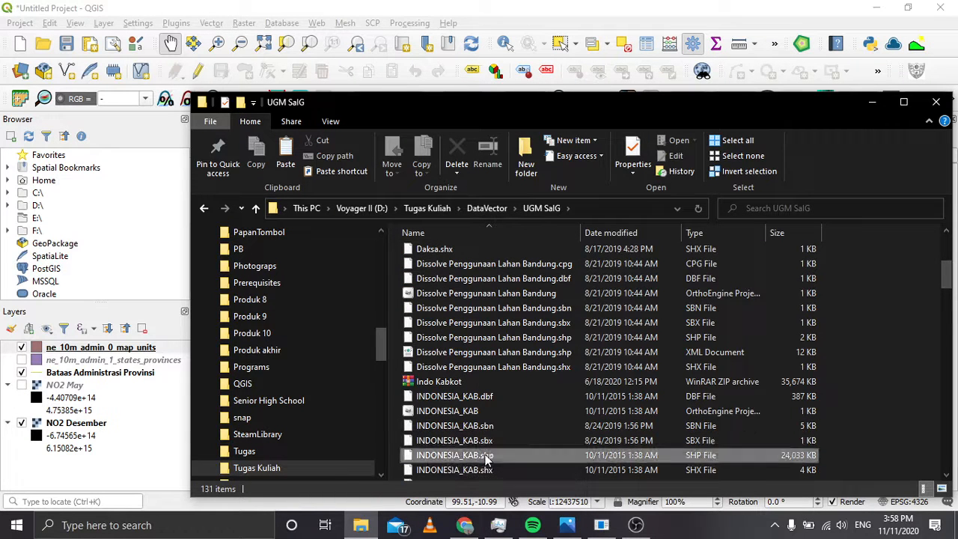
{"action": "left_click_drag", "start_coordinate": [486, 457], "coordinate": [120, 432]}
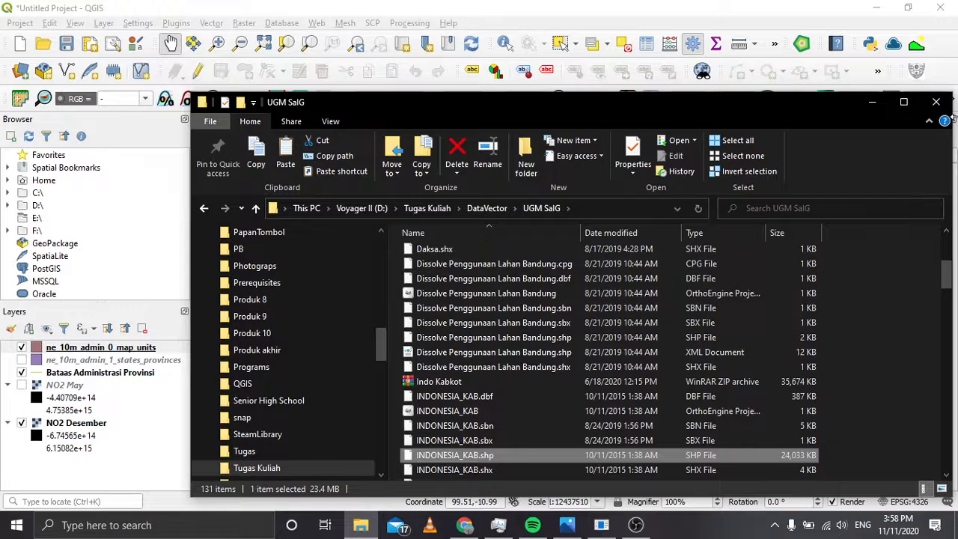
{"action": "left_click", "coordinate": [872, 101]}
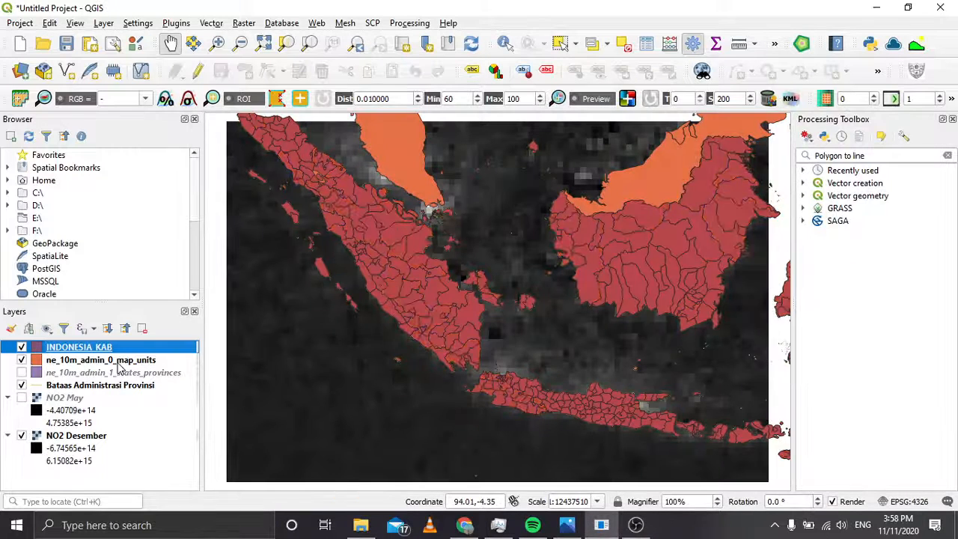
Turn off the INDONESIA_KAB layer and remove it from the project
{"action": "left_click", "coordinate": [22, 348]}
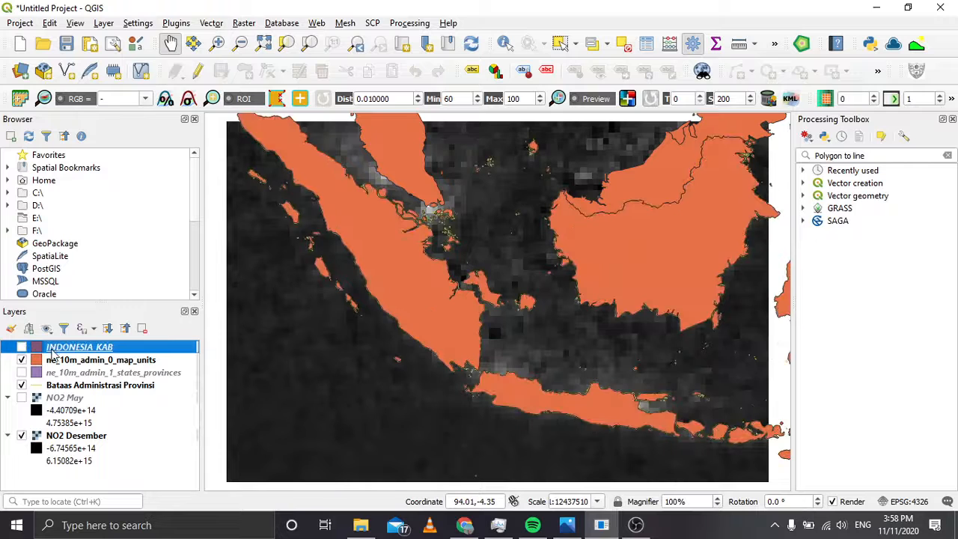
{"action": "right_click", "coordinate": [54, 350]}
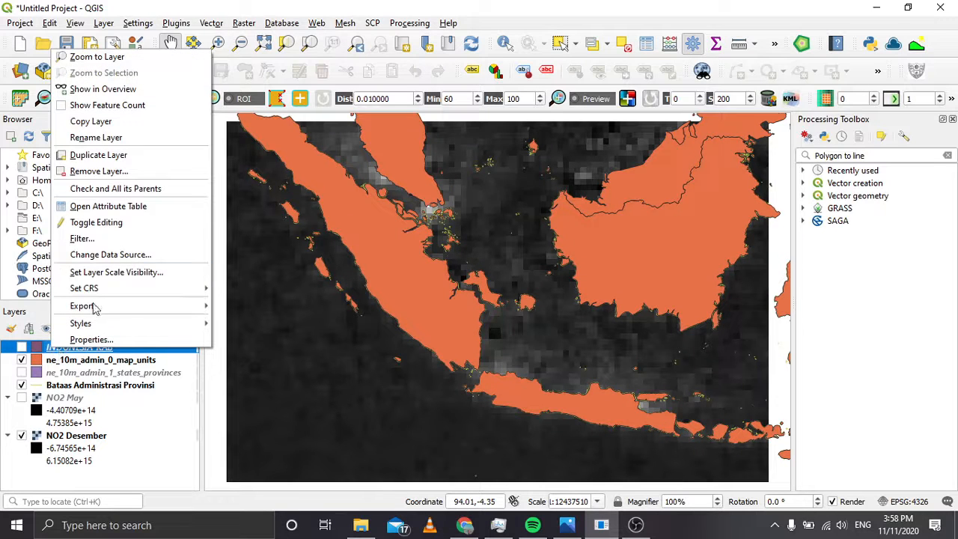
{"action": "left_click", "coordinate": [109, 172]}
{"action": "left_click", "coordinate": [452, 277]}
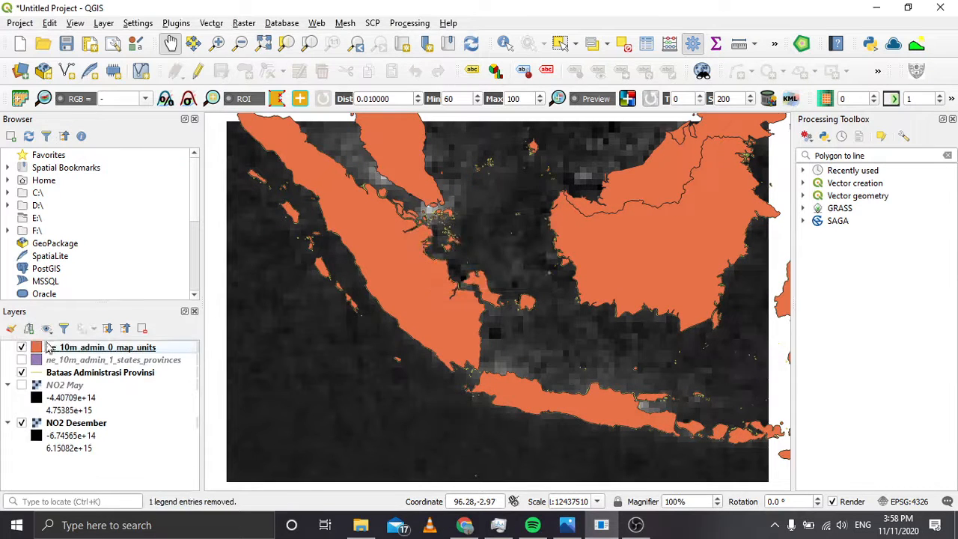
Turn off the ne_10m_admin_0_map_units layer and return it to the top of the layer stack after trying it beneath NO2 Desember
{"action": "mouse_move", "coordinate": [42, 351]}
{"action": "left_mouse_down"}
{"action": "mouse_move", "coordinate": [38, 478]}
{"action": "mouse_move", "coordinate": [30, 468]}
{"action": "left_mouse_up"}
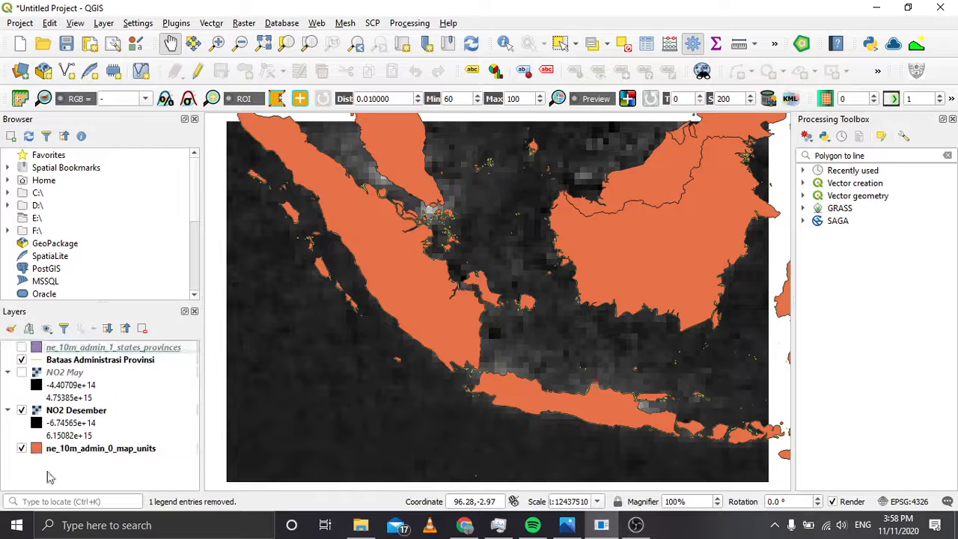
{"action": "left_click", "coordinate": [22, 448]}
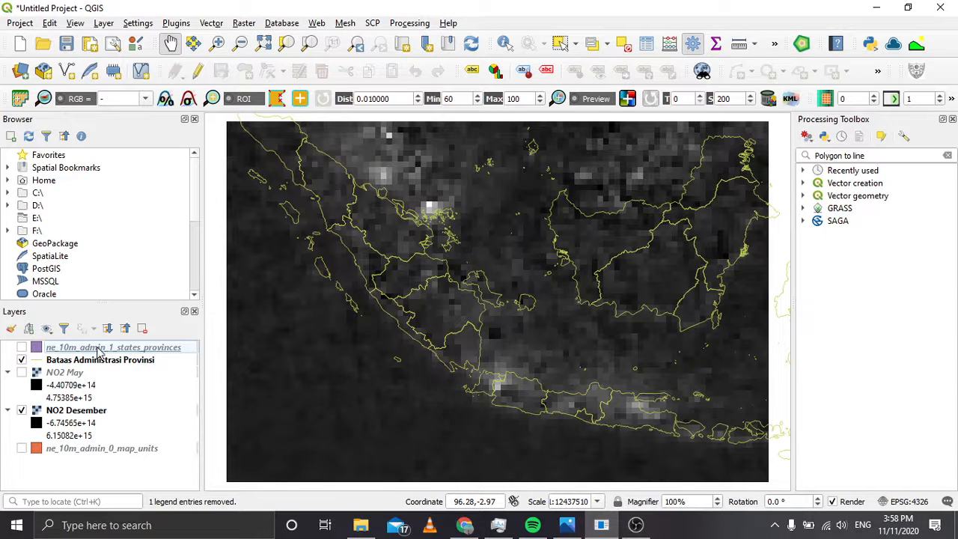
{"action": "left_click", "coordinate": [22, 448]}
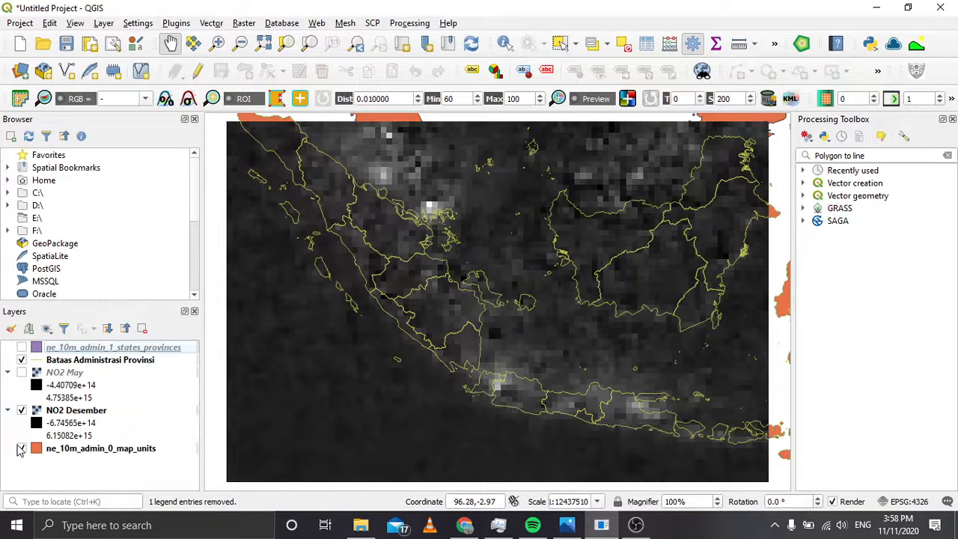
{"action": "left_click", "coordinate": [22, 449]}
{"action": "right_click", "coordinate": [77, 449]}
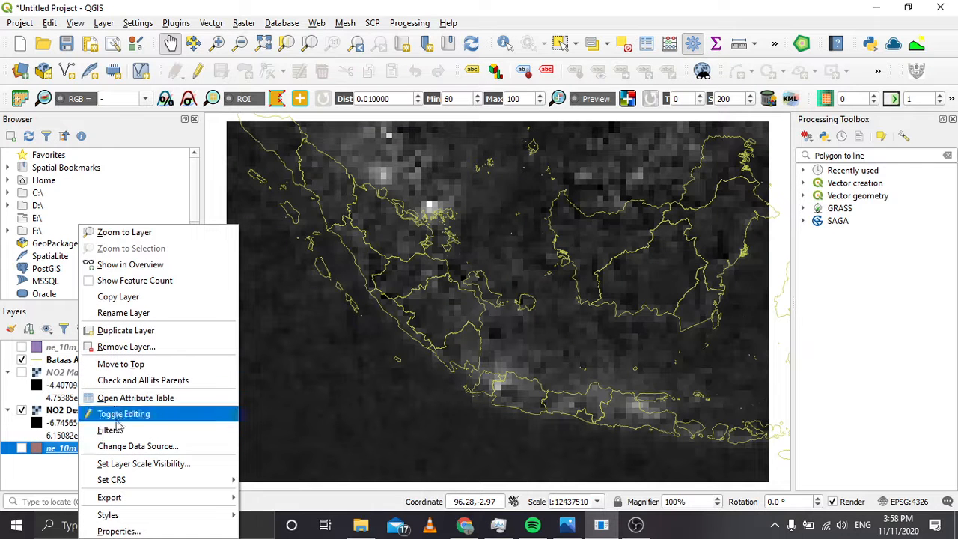
{"action": "left_click", "coordinate": [145, 364]}
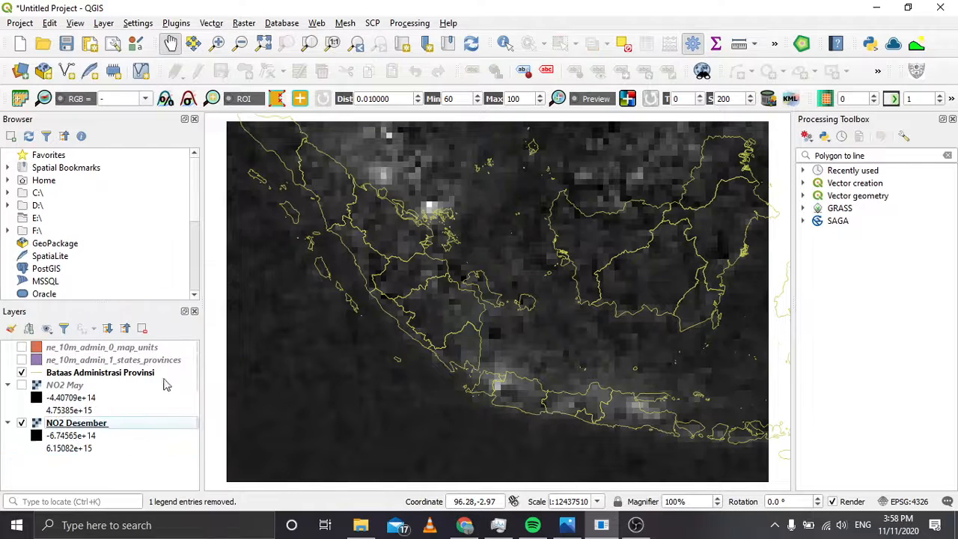
Switch to File Explorer and open the World Border folder inside DataVector
{"action": "left_click", "coordinate": [22, 360]}
{"action": "right_click", "coordinate": [62, 362]}
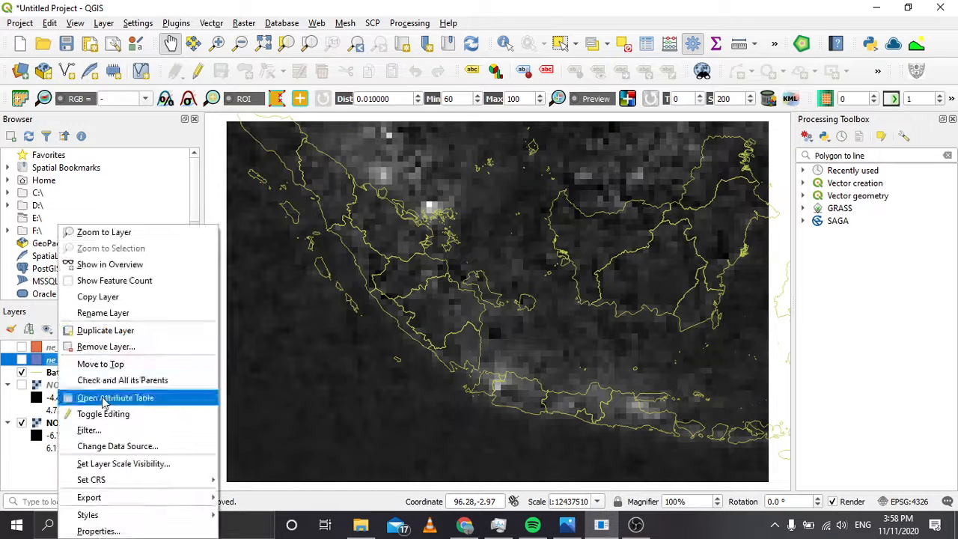
{"action": "left_click", "coordinate": [360, 524]}
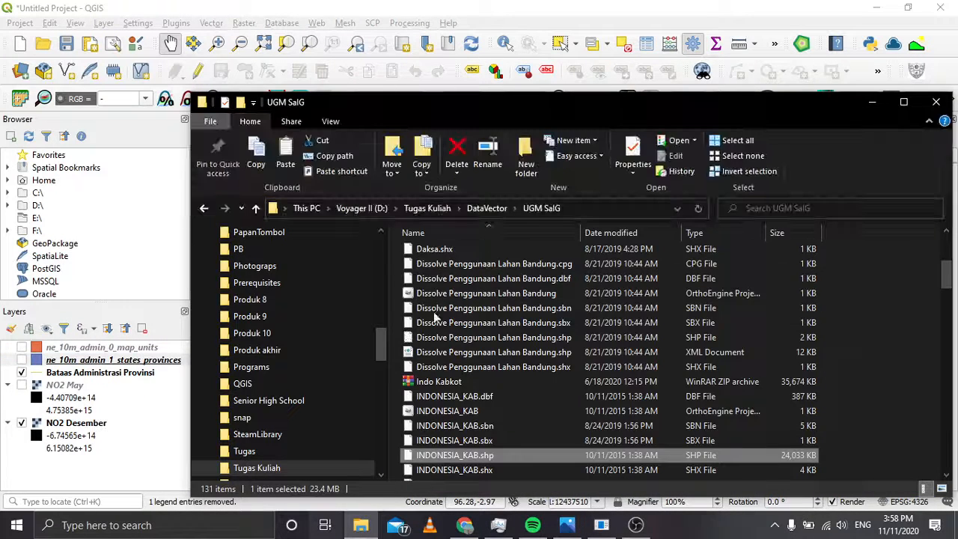
{"action": "scroll", "coordinate": [296, 313], "scroll_direction": "up", "scroll_amount": 2}
{"action": "key", "text": "super+Tab"}
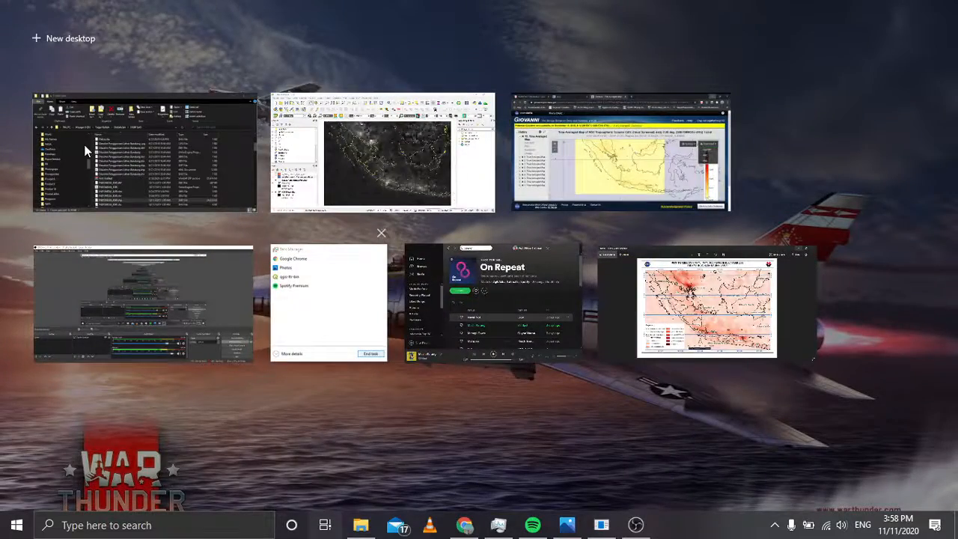
{"action": "left_click", "coordinate": [166, 161]}
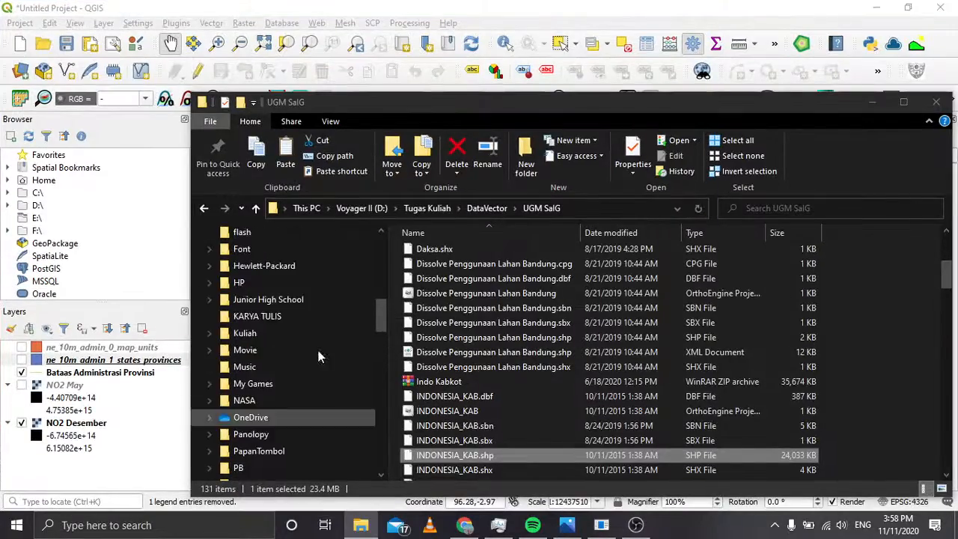
{"action": "scroll", "coordinate": [301, 339], "scroll_direction": "up", "scroll_amount": 10}
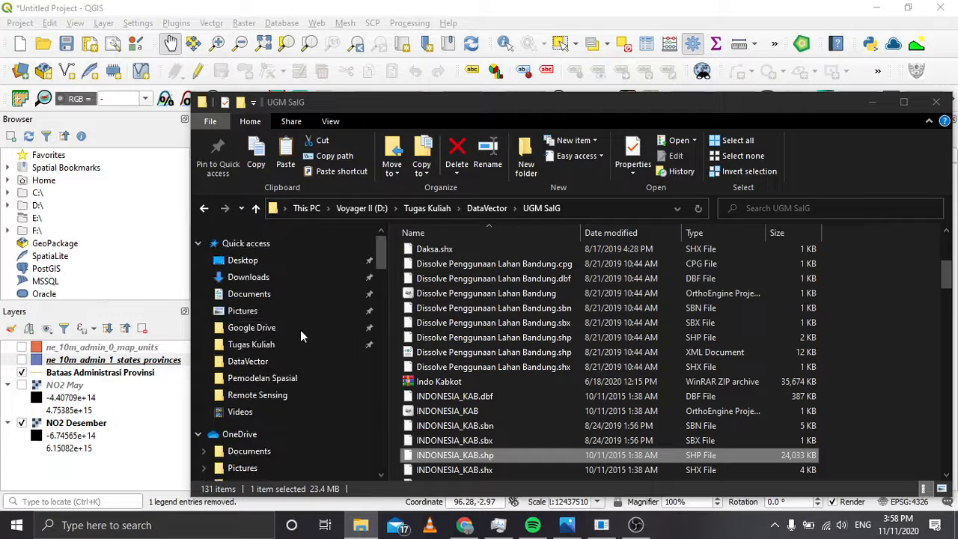
{"action": "left_click", "coordinate": [251, 362]}
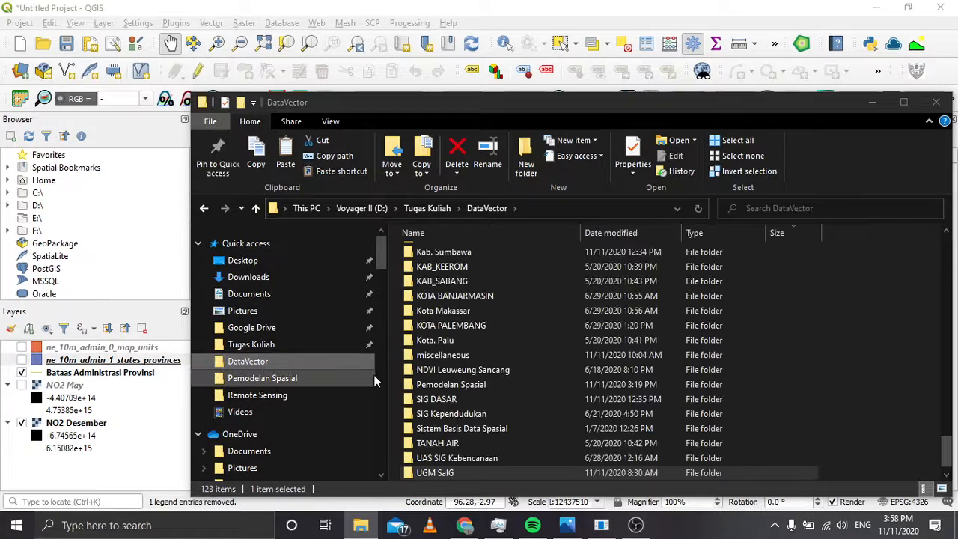
{"action": "scroll", "coordinate": [464, 360], "scroll_direction": "down", "scroll_amount": 1}
{"action": "left_click", "coordinate": [448, 472]}
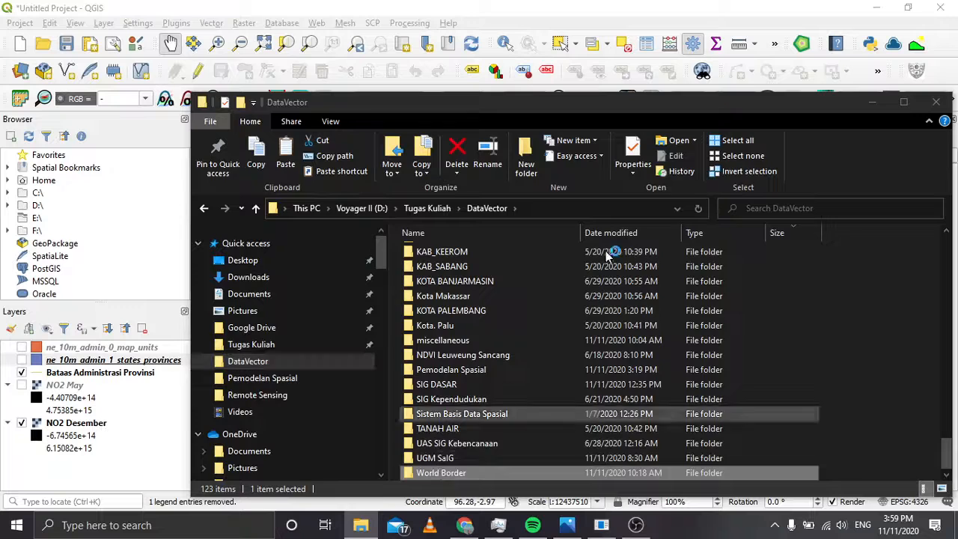
Add the Batas Administrasi Negara shapefile from the Admin Garis folder to the QGIS project
{"action": "double_click", "coordinate": [481, 267]}
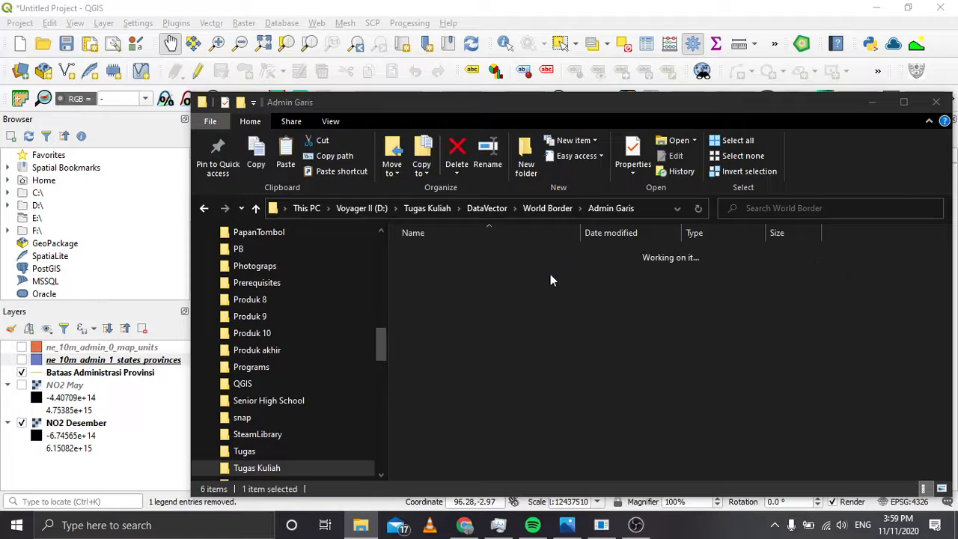
{"action": "left_click", "coordinate": [513, 282]}
{"action": "left_click_drag", "start_coordinate": [513, 282], "coordinate": [186, 362]}
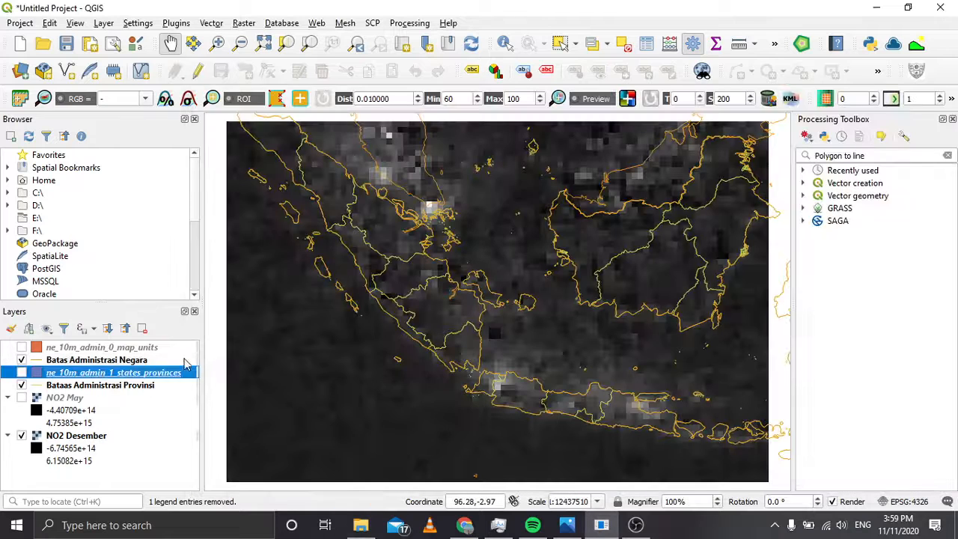
Remove the ne_10m_admin_1_states_provinces layer from the project
{"action": "right_click", "coordinate": [67, 380]}
{"action": "left_click", "coordinate": [104, 183]}
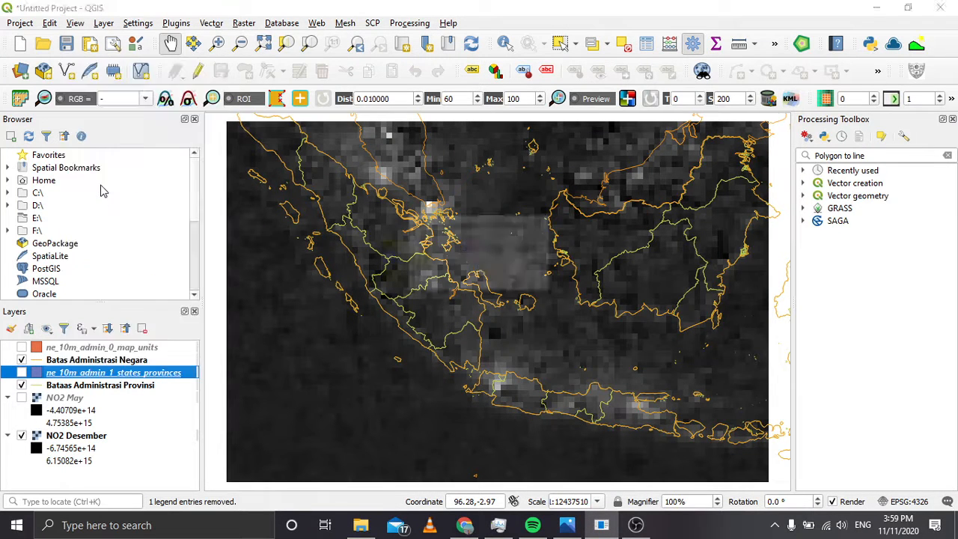
{"action": "left_click", "coordinate": [479, 275]}
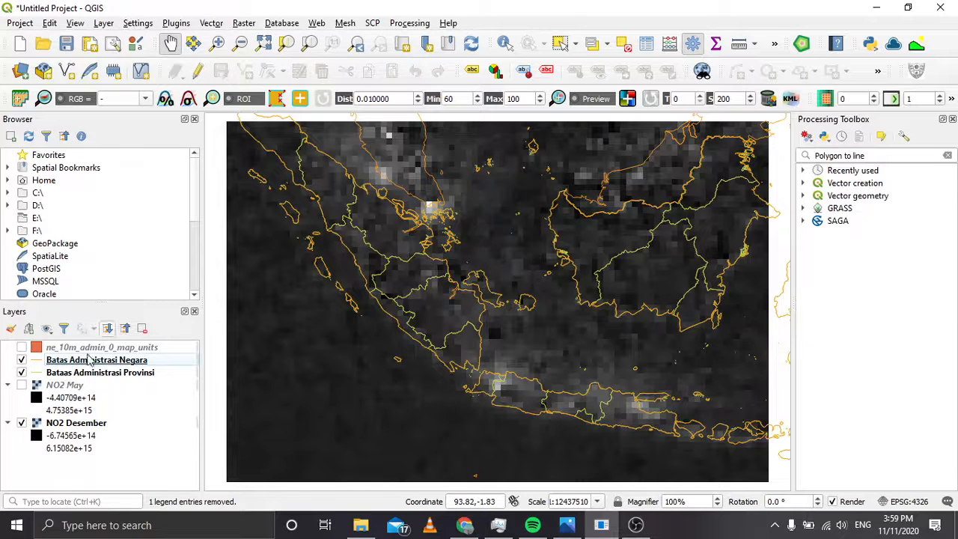
Open the symbology properties of the NO2 May layer and set its render type to Singleband pseudocolor
{"action": "right_click", "coordinate": [47, 387]}
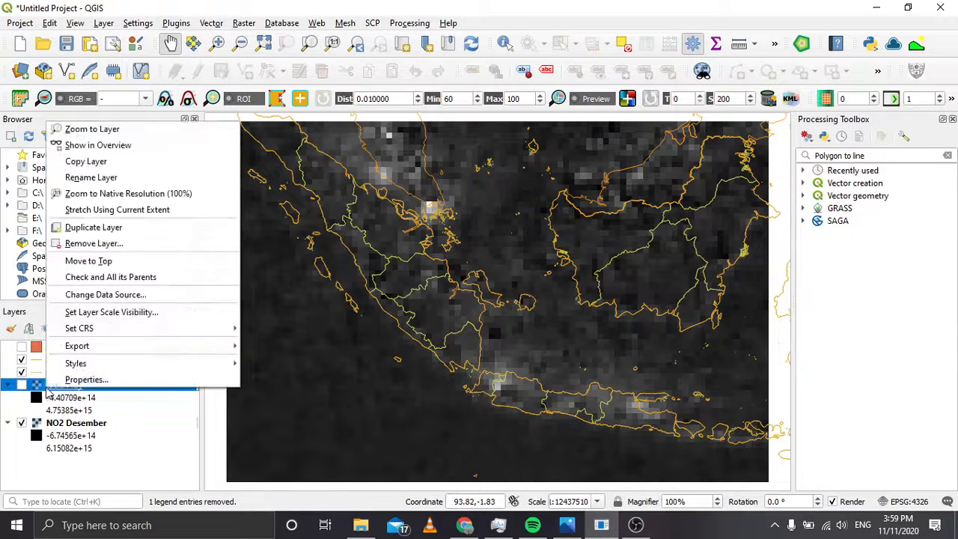
{"action": "left_click", "coordinate": [64, 379]}
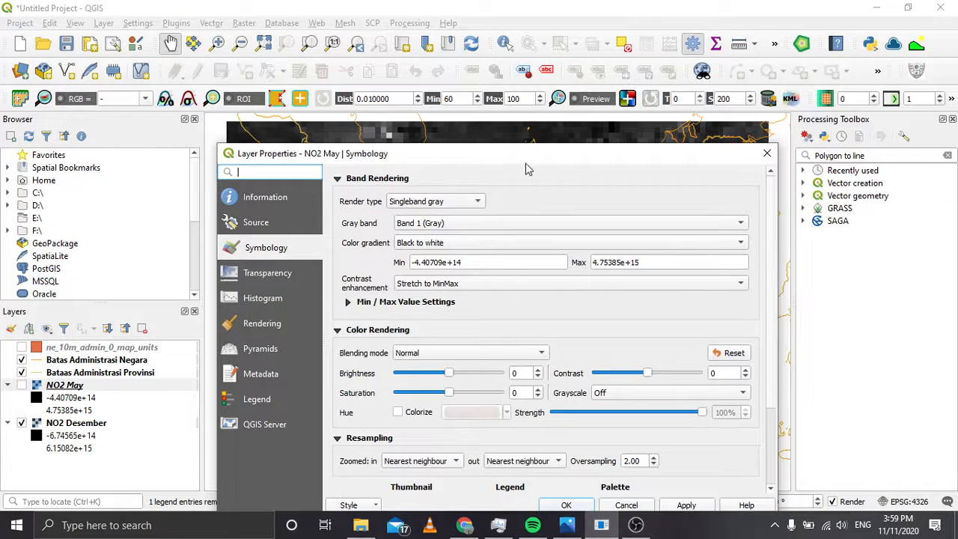
{"action": "left_click_drag", "start_coordinate": [526, 157], "coordinate": [522, 42]}
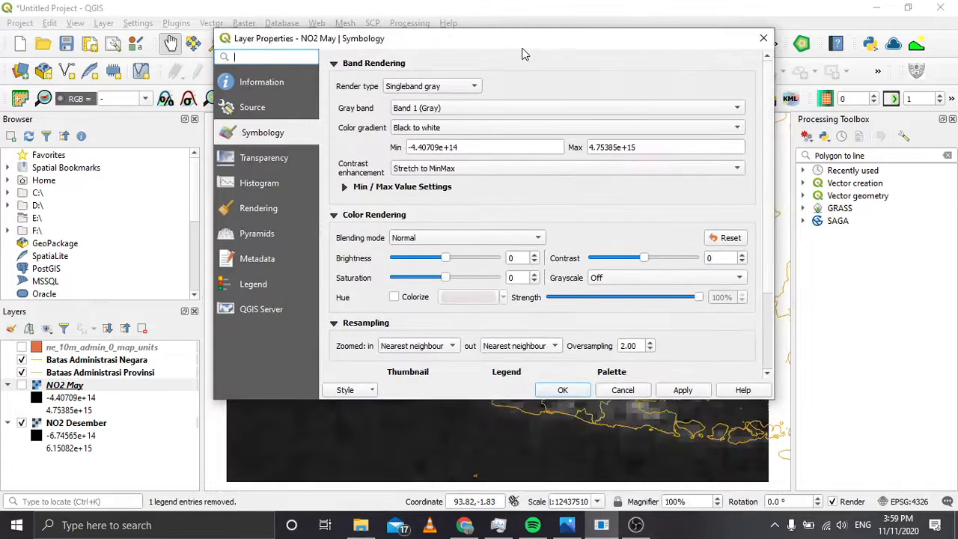
{"action": "left_click", "coordinate": [413, 88]}
{"action": "left_click", "coordinate": [445, 101]}
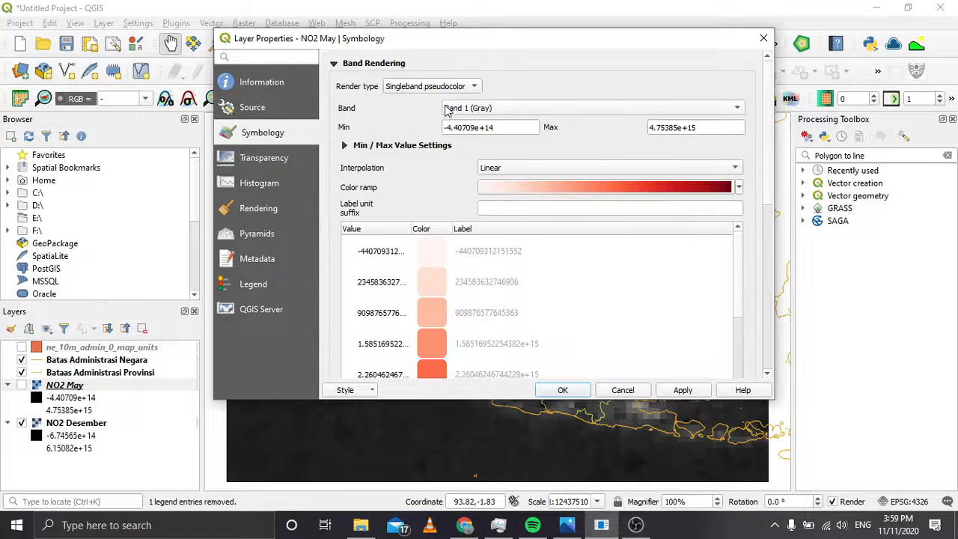
Classify the NO2 May color ramp in Equal Interval mode with 10 classes
{"action": "scroll", "coordinate": [769, 120], "scroll_direction": "down", "scroll_amount": 5}
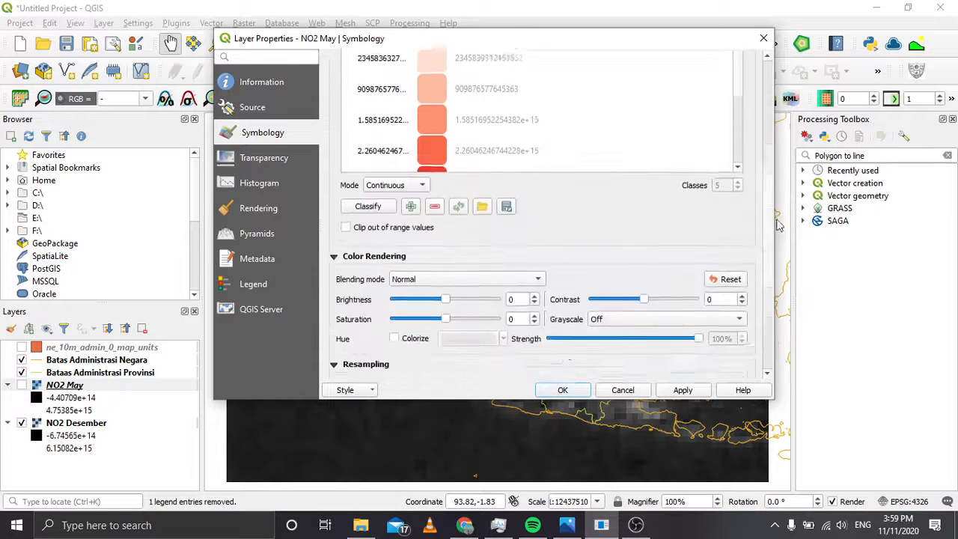
{"action": "left_click", "coordinate": [395, 154]}
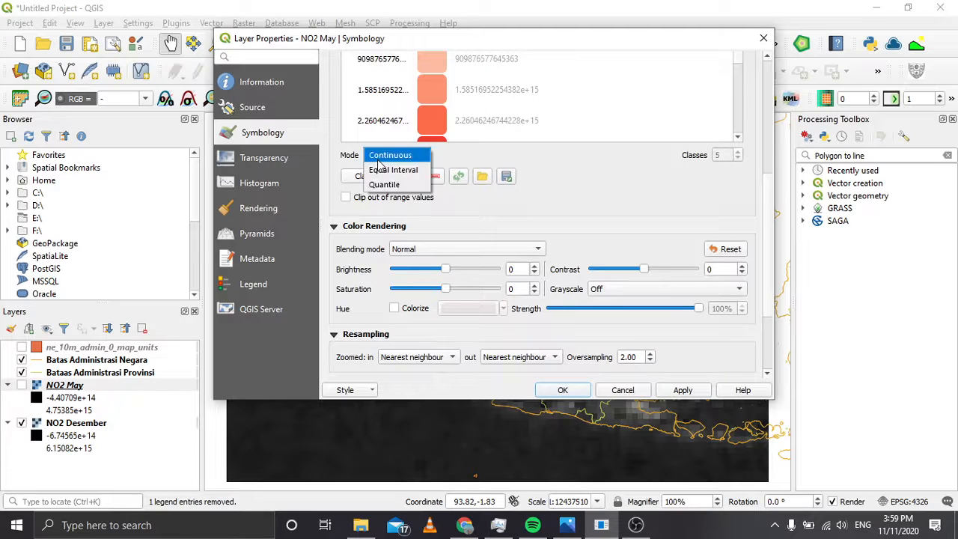
{"action": "left_click", "coordinate": [390, 169]}
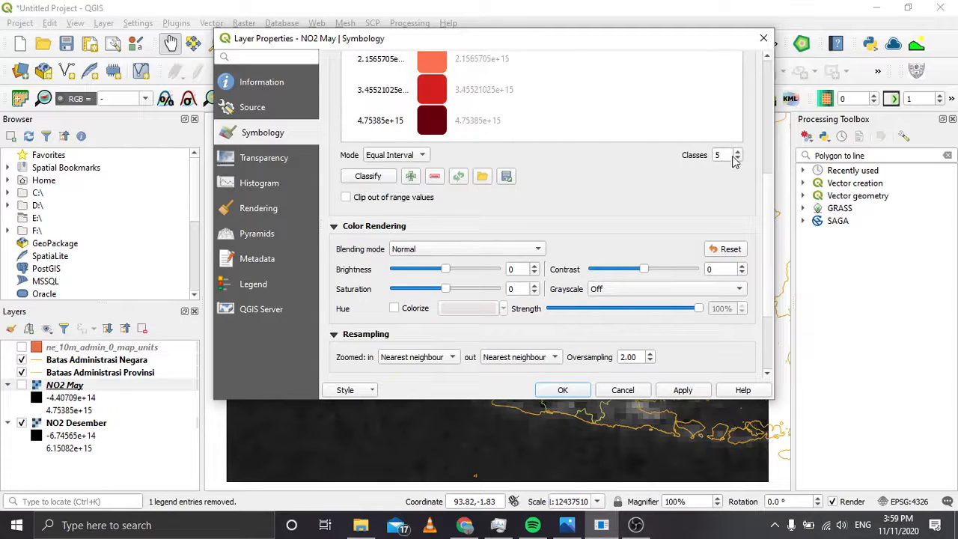
{"action": "left_click", "coordinate": [711, 157]}
{"action": "type", "text": "10"}
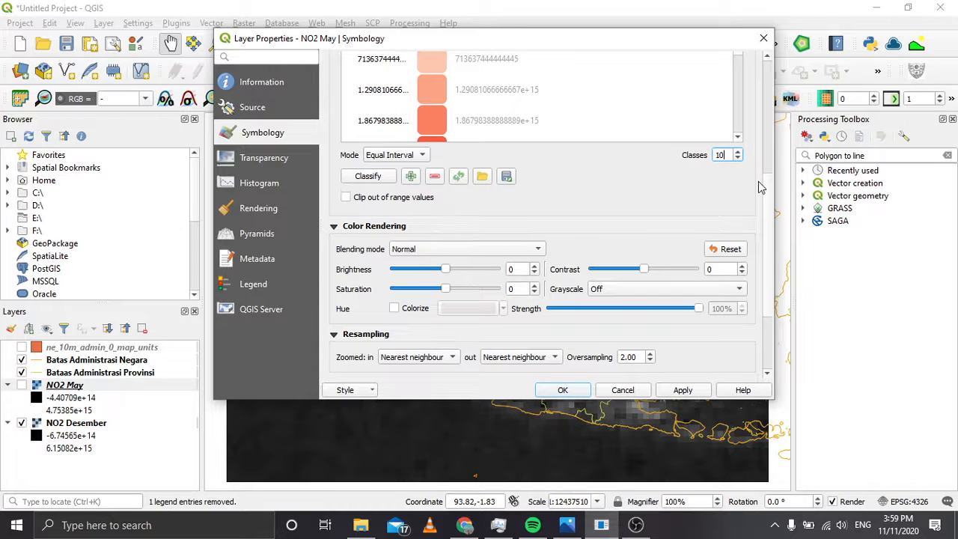
Set the NO2 May resampling to Bilinear when zoomed in and Average when zoomed out, and accept the layer properties
{"action": "scroll", "coordinate": [771, 193], "scroll_direction": "down", "scroll_amount": 3}
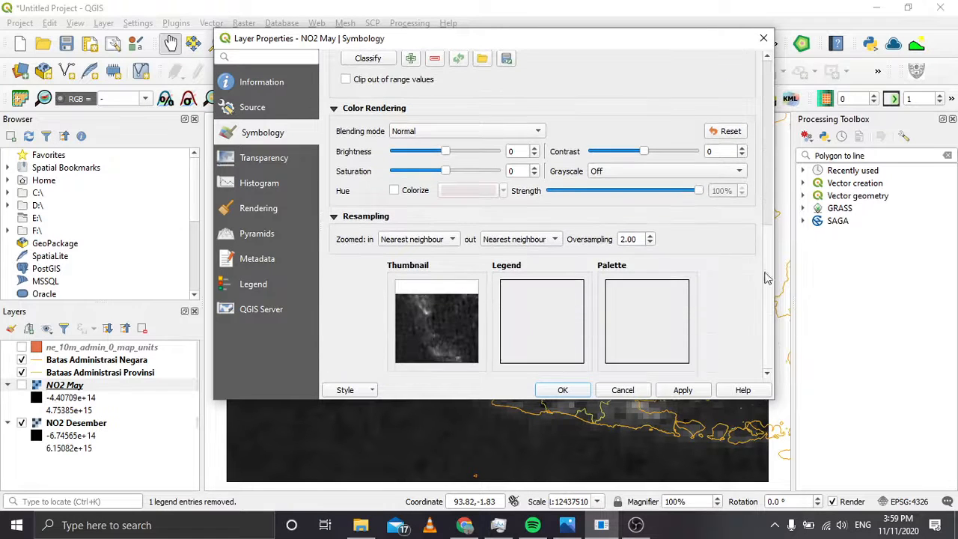
{"action": "left_click", "coordinate": [432, 241]}
{"action": "left_click", "coordinate": [421, 253]}
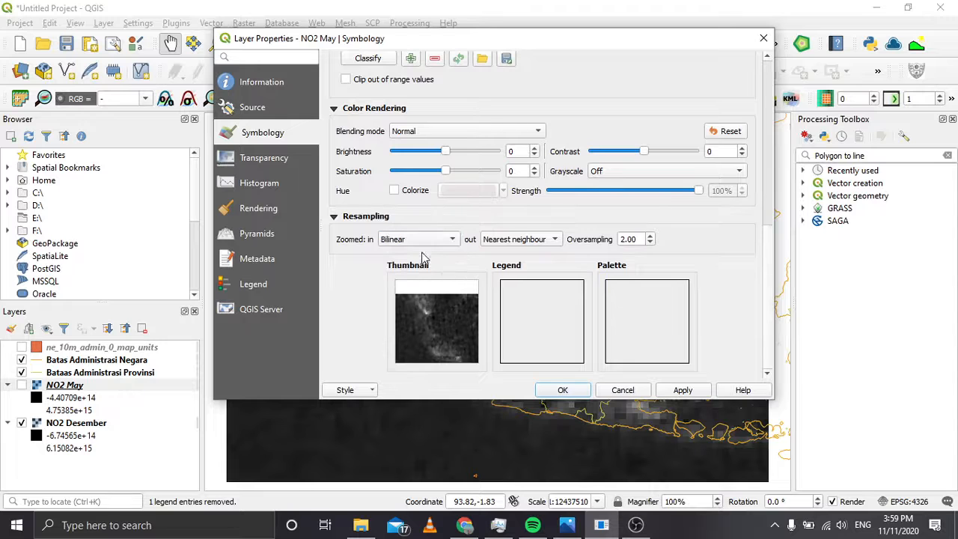
{"action": "left_click", "coordinate": [515, 241]}
{"action": "left_click", "coordinate": [520, 255]}
{"action": "left_click", "coordinate": [553, 395]}
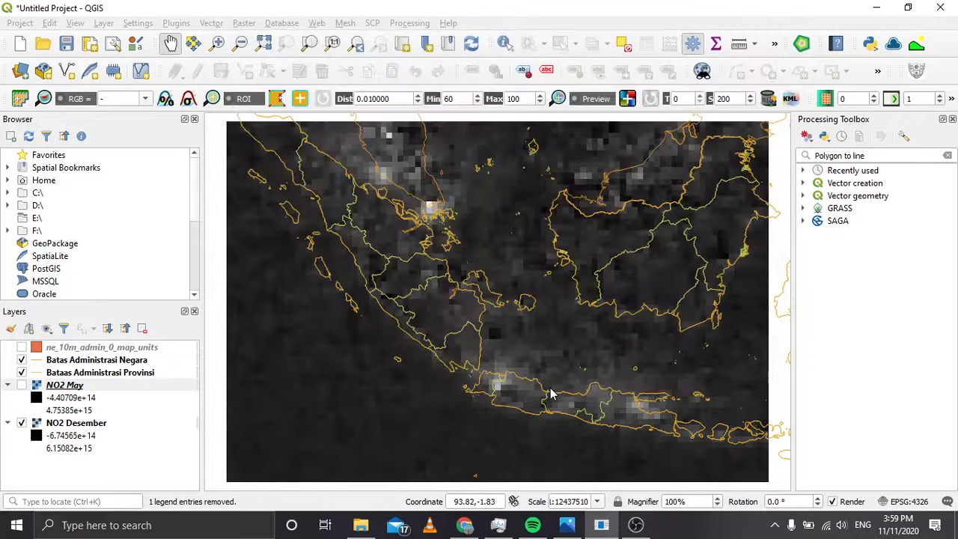
Turn on the NO2 May layer and inspect its smoothed rendering around Sumatra, Java and Kalimantan
{"action": "left_click", "coordinate": [21, 385]}
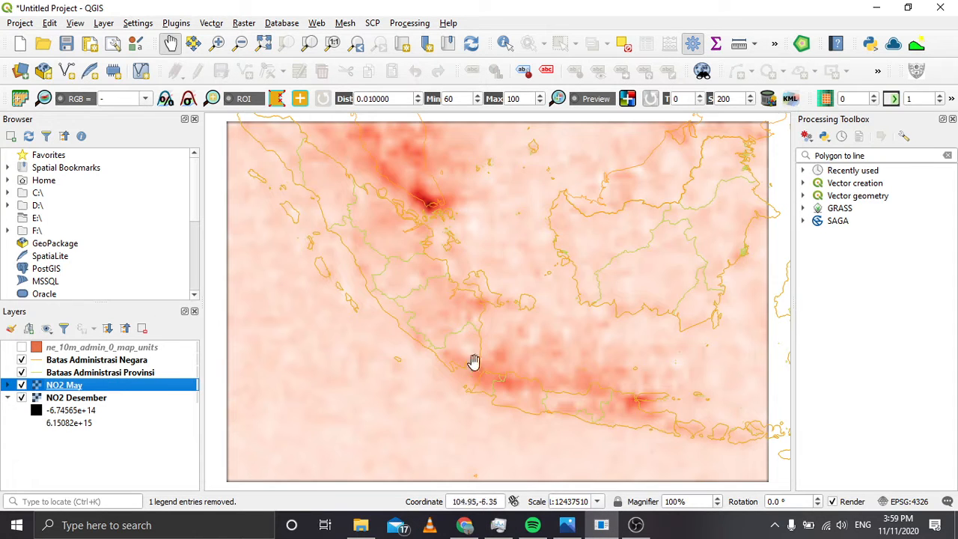
{"action": "scroll", "coordinate": [664, 252], "scroll_direction": "down", "scroll_amount": 1}
{"action": "scroll", "coordinate": [620, 271], "scroll_direction": "up", "scroll_amount": 2}
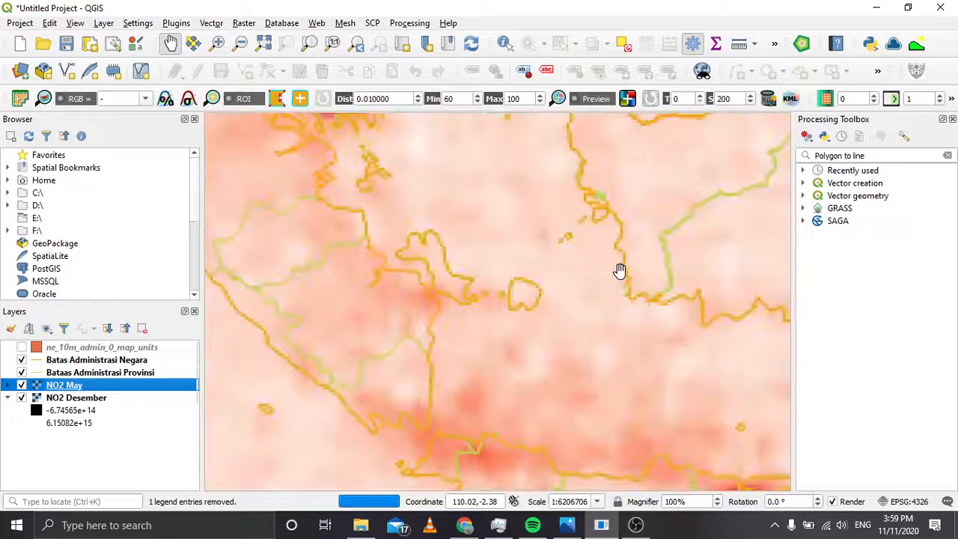
{"action": "scroll", "coordinate": [620, 271], "scroll_direction": "down", "scroll_amount": 1}
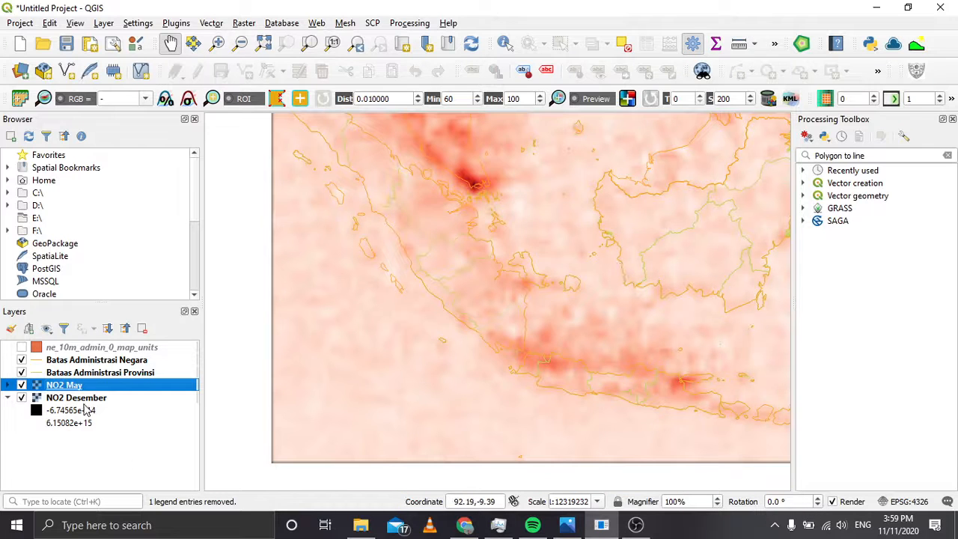
In the NO2 Desember symbology, set resampling to Bilinear when zoomed in and Average when zoomed out
{"action": "left_click", "coordinate": [77, 398]}
{"action": "right_click", "coordinate": [90, 398]}
{"action": "key", "text": "Escape"}
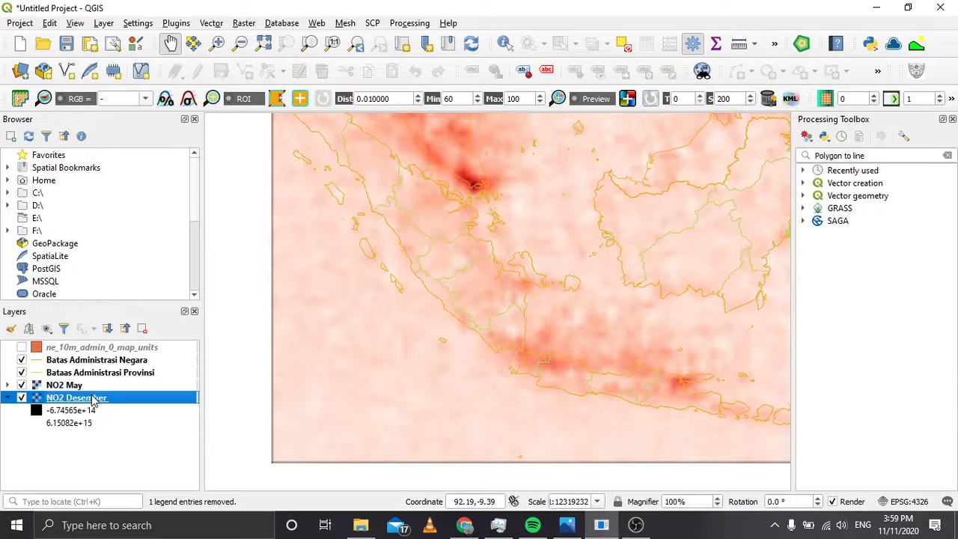
{"action": "double_click", "coordinate": [93, 400]}
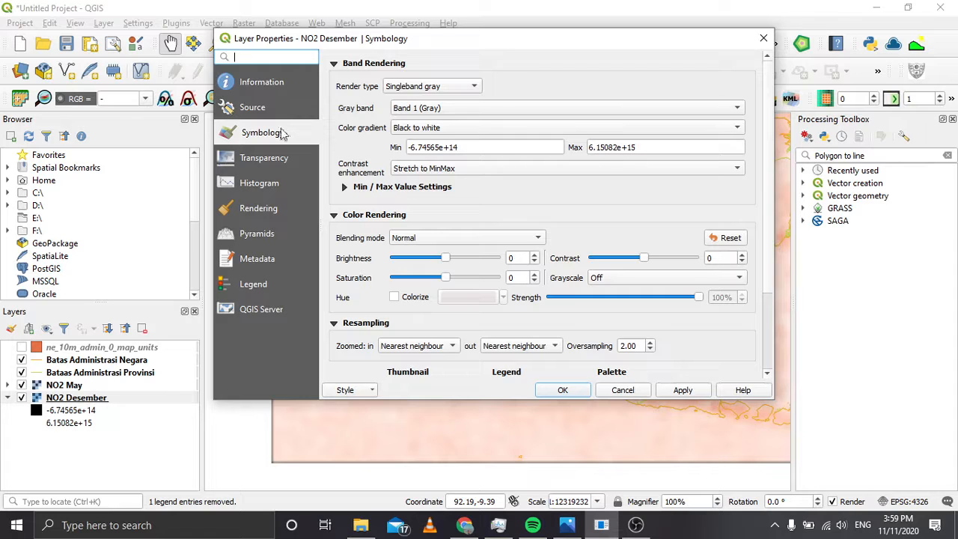
{"action": "left_click", "coordinate": [421, 348]}
{"action": "left_click", "coordinate": [412, 361]}
{"action": "left_click", "coordinate": [490, 349]}
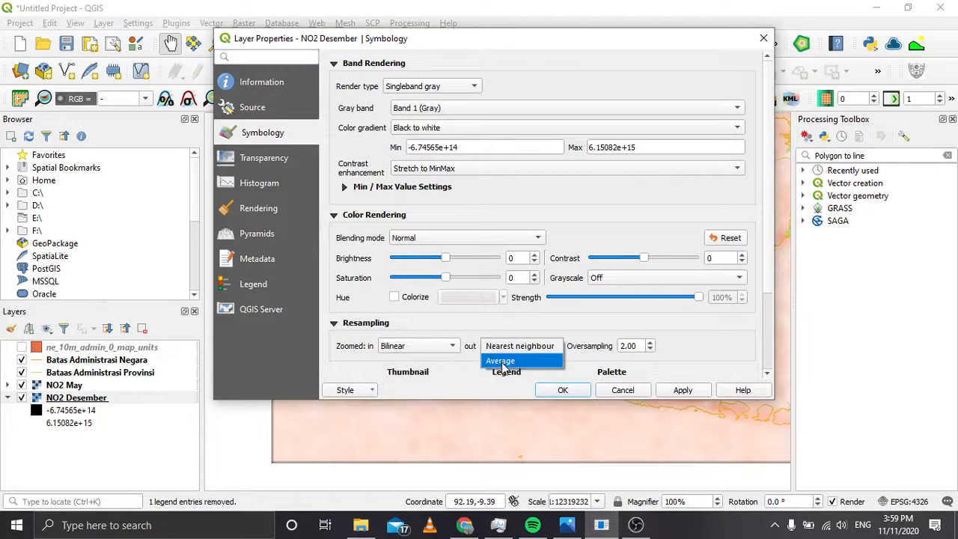
{"action": "left_click", "coordinate": [503, 363]}
Render NO2 Desember as Singleband pseudocolor in Equal Interval mode with 10 classes and accept the layer properties
{"action": "left_click", "coordinate": [412, 89]}
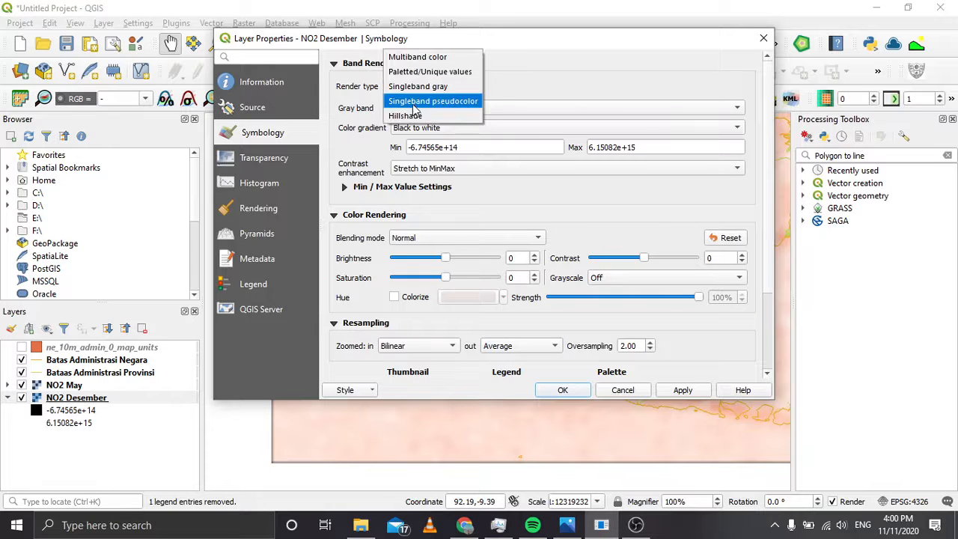
{"action": "left_click", "coordinate": [414, 105]}
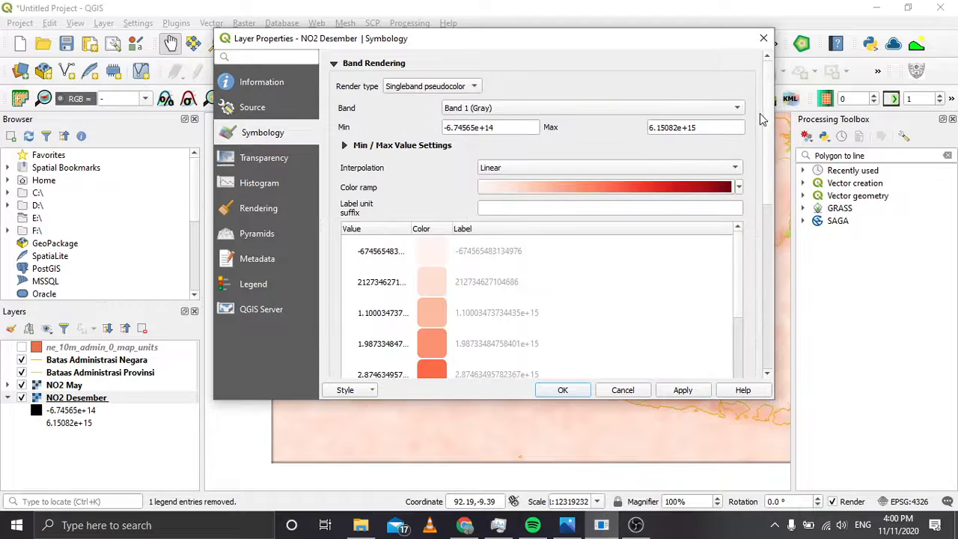
{"action": "left_click_drag", "start_coordinate": [773, 105], "coordinate": [766, 250]}
{"action": "scroll", "coordinate": [479, 187], "scroll_direction": "up", "scroll_amount": 2}
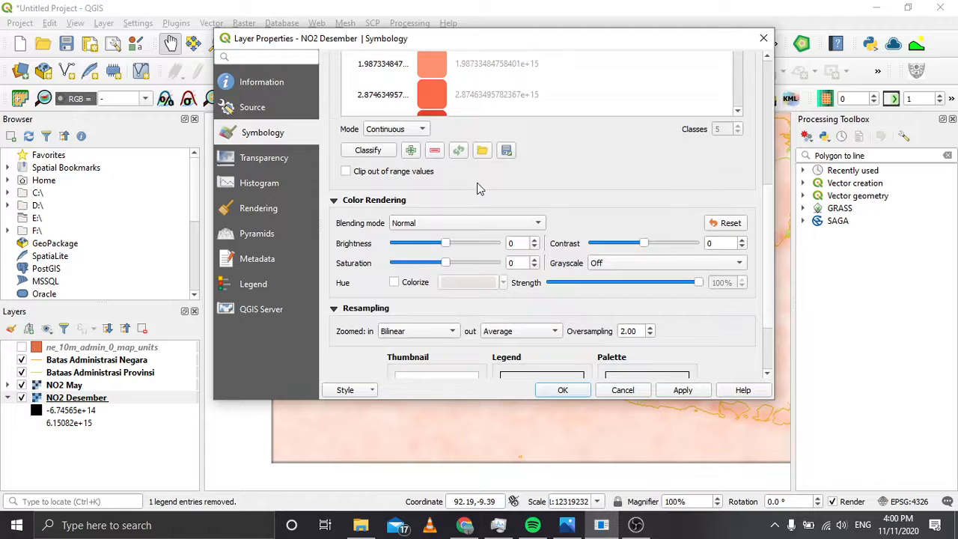
{"action": "left_click", "coordinate": [393, 131]}
{"action": "left_click", "coordinate": [389, 145]}
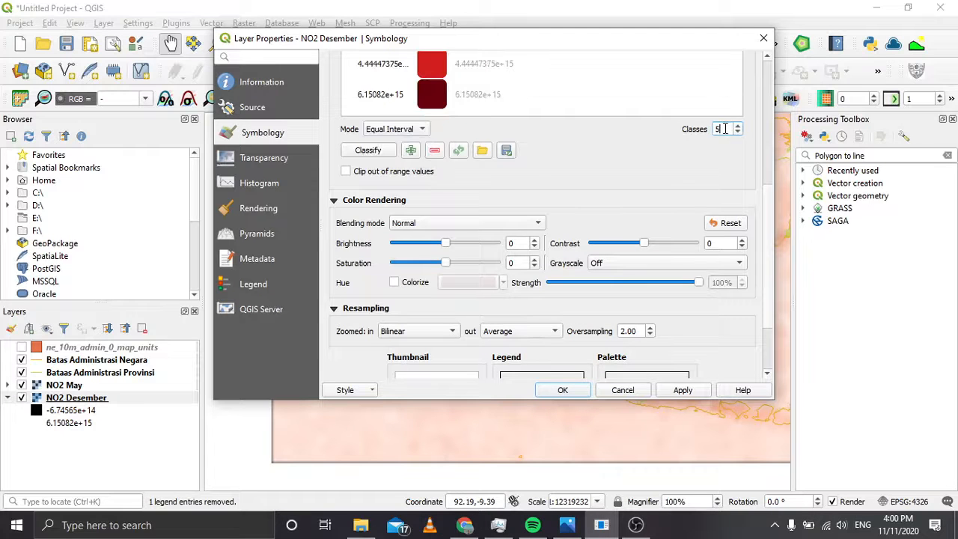
{"action": "type", "text": "10"}
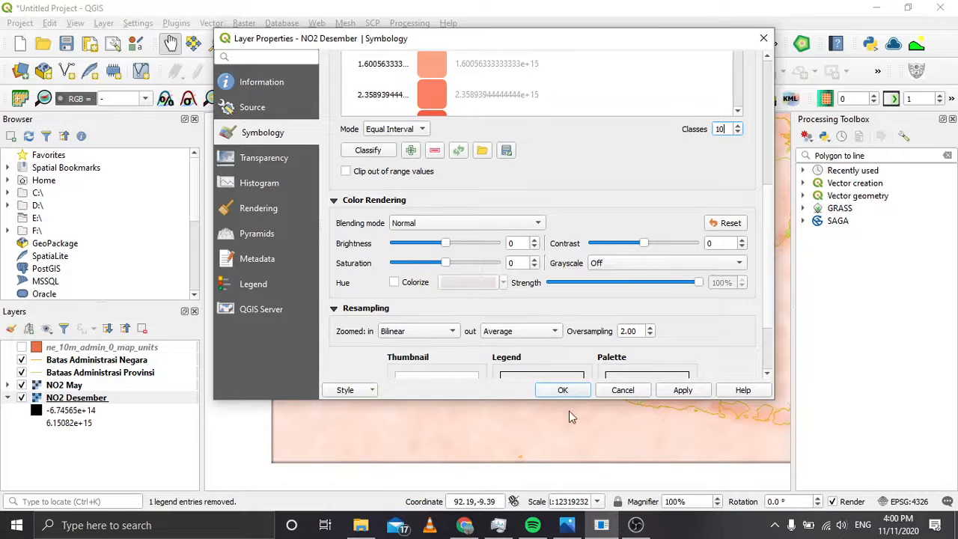
{"action": "left_click", "coordinate": [555, 393]}
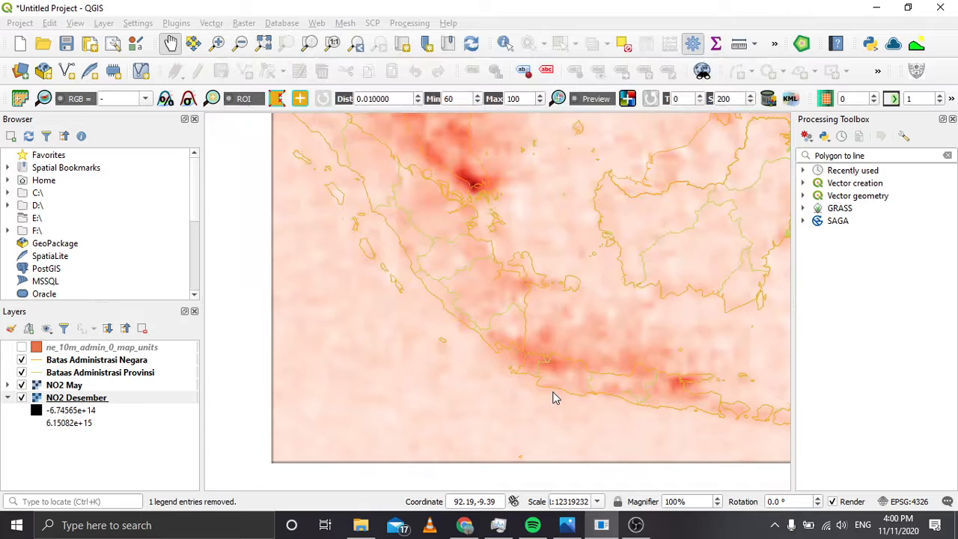
Toggle the NO2 May layer's visibility to compare it with NO2 Desember beneath it
{"action": "left_click", "coordinate": [19, 389]}
{"action": "left_click", "coordinate": [21, 386]}
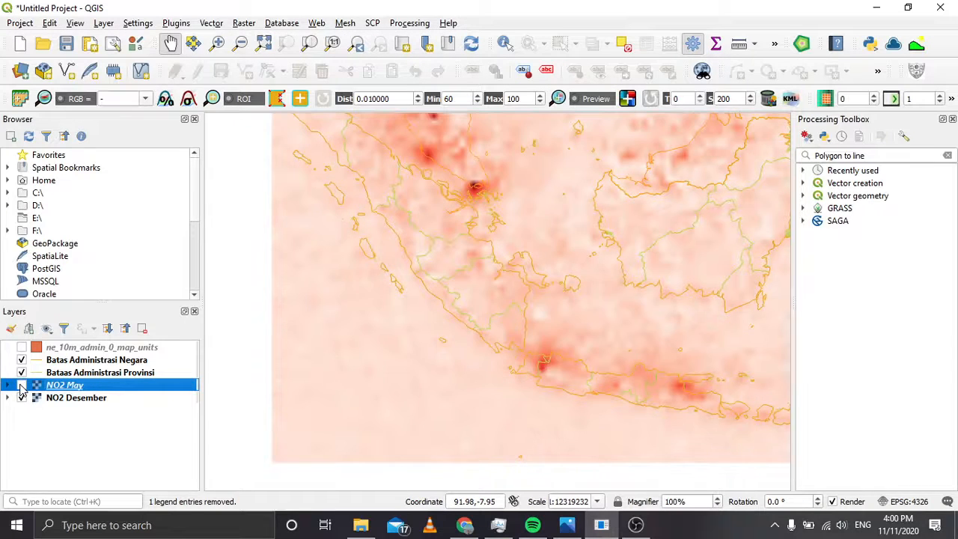
Make the NO2 May layer visible again above NO2 Desember and reduce the project window from its maximized size
{"action": "left_click", "coordinate": [21, 386]}
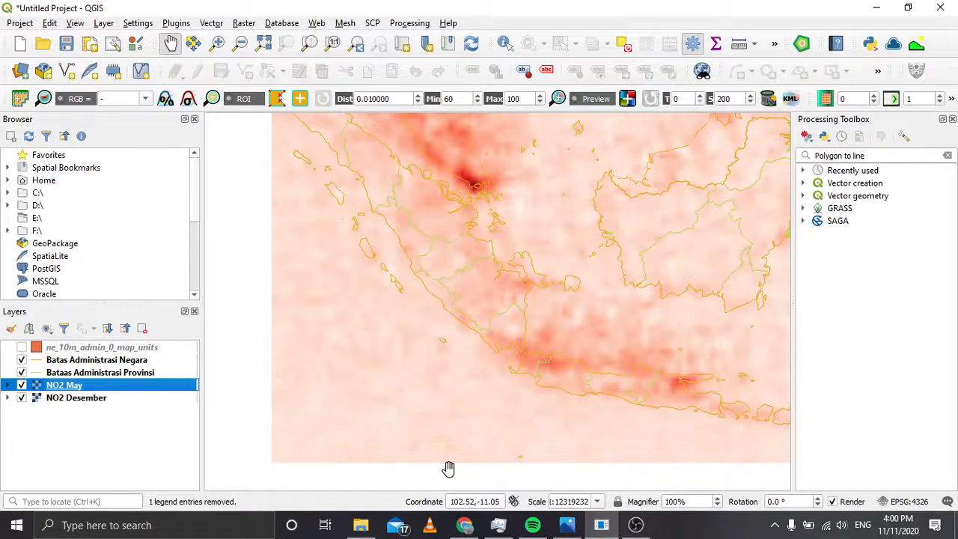
{"action": "left_click", "coordinate": [914, 6]}
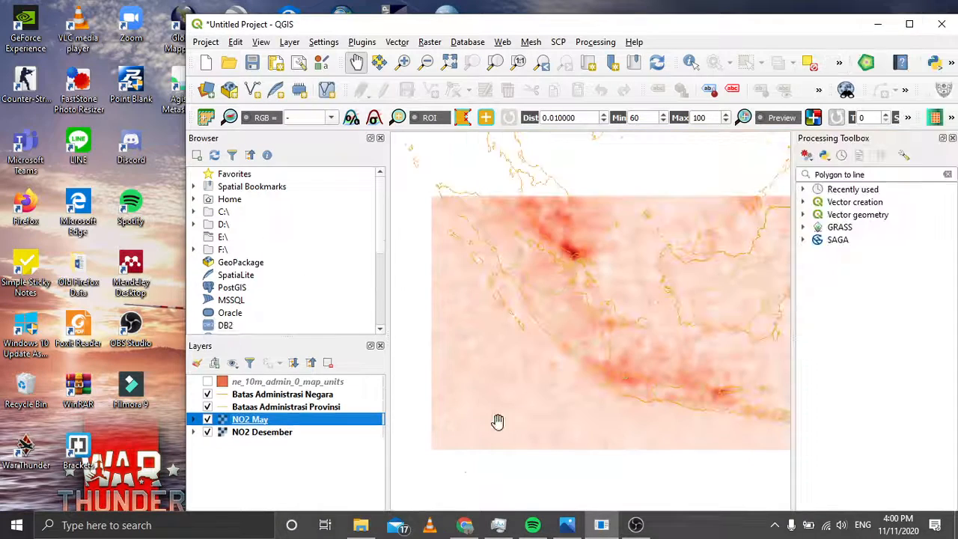
Switch to the Closer_Look_AQ_Part 1 PDF in Chrome and view the slides from Basics of NO2 Image Interpretation to Satellite vs. Ground-Based Instruments
{"action": "left_click", "coordinate": [464, 525]}
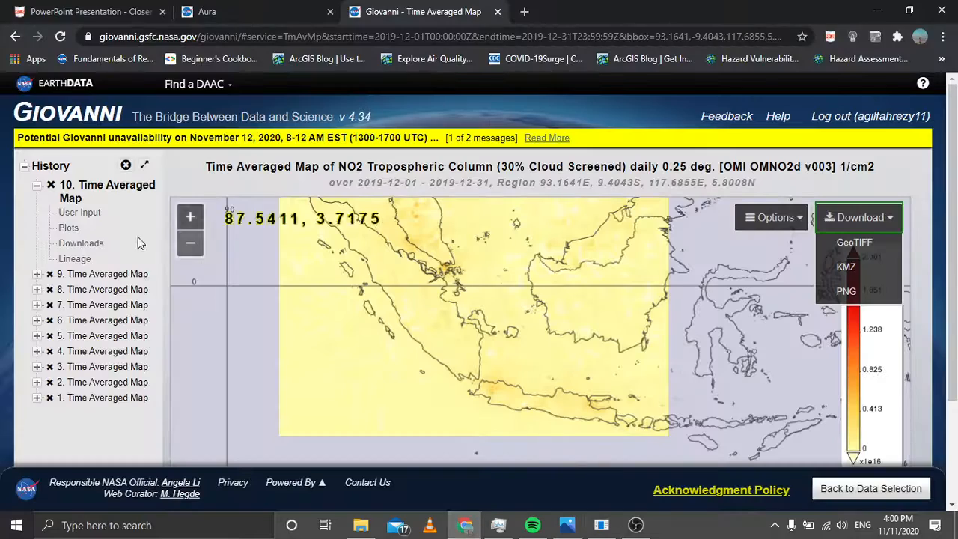
{"action": "left_click", "coordinate": [99, 10]}
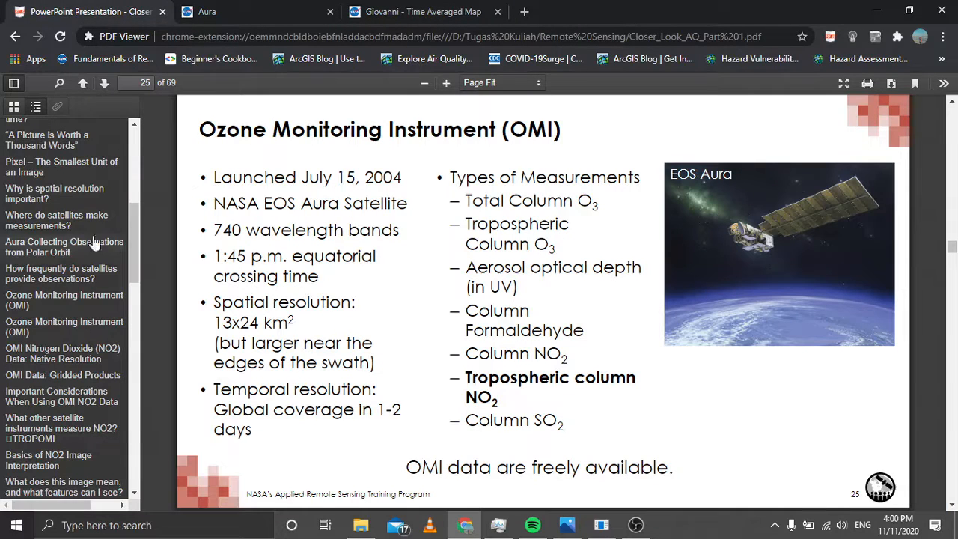
{"action": "scroll", "coordinate": [80, 378], "scroll_direction": "down", "scroll_amount": 2}
{"action": "scroll", "coordinate": [80, 378], "scroll_direction": "down", "scroll_amount": 4}
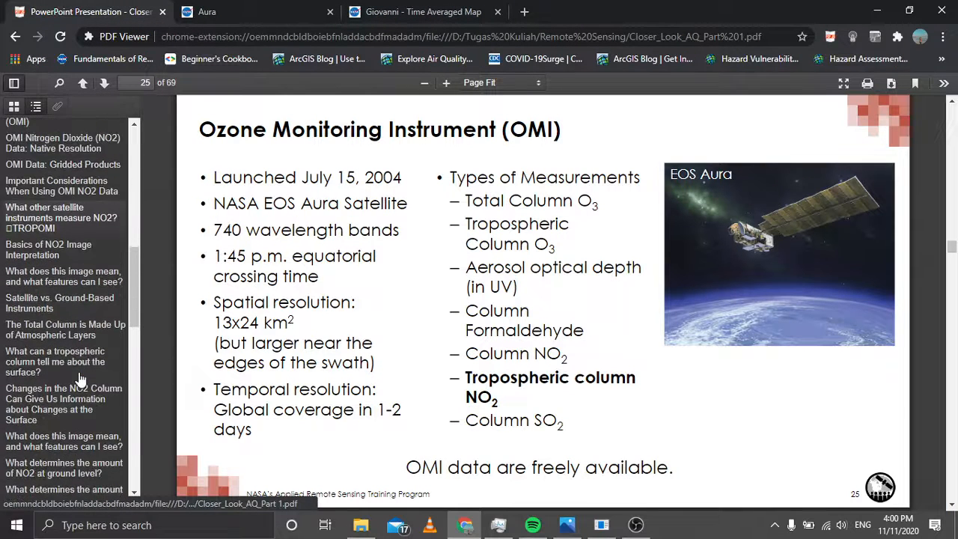
{"action": "left_click", "coordinate": [96, 246]}
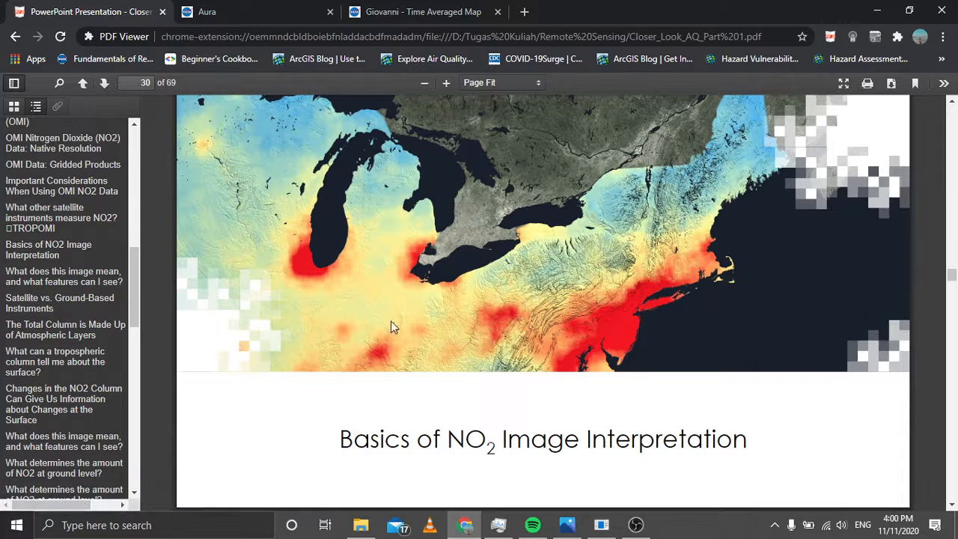
{"action": "left_click", "coordinate": [104, 280]}
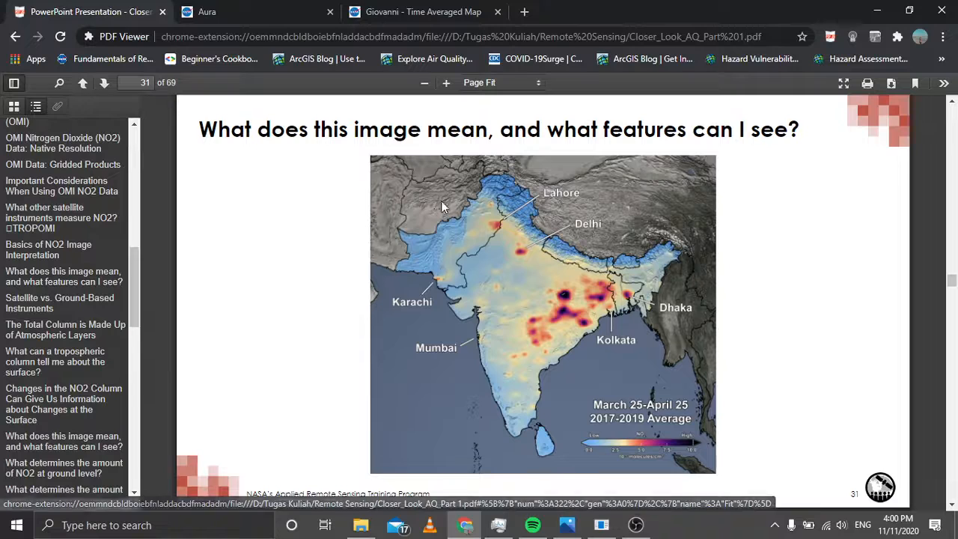
{"action": "left_click", "coordinate": [78, 302]}
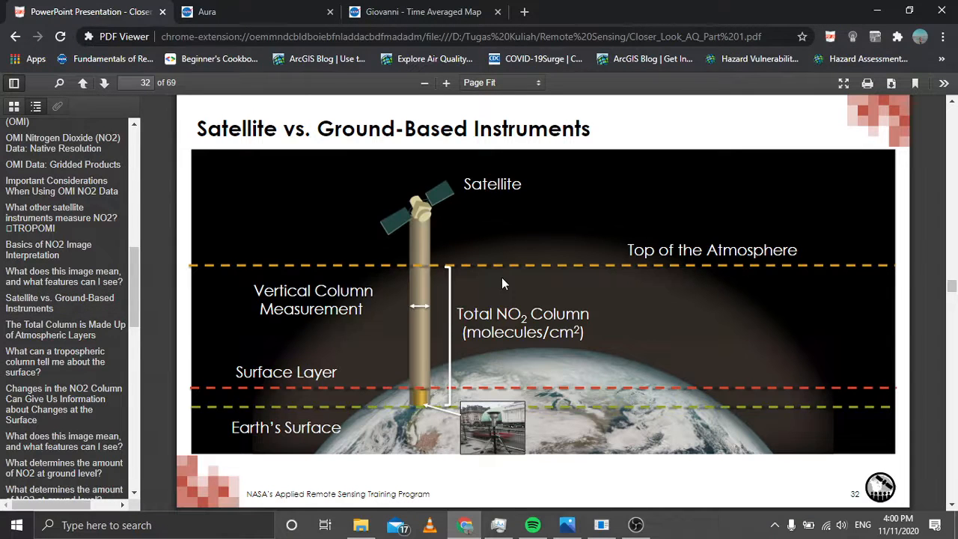